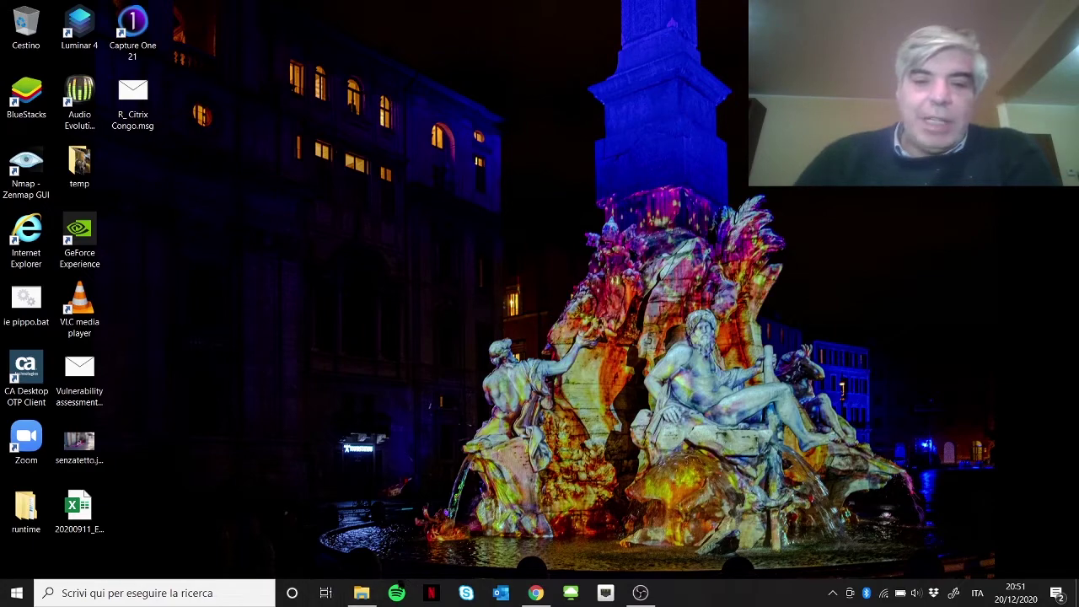
- Look at the raw folder containing DSCF2303.RAF, and switch to Chrome to view the ExifTool 12.12 download page
left_click(361, 593)
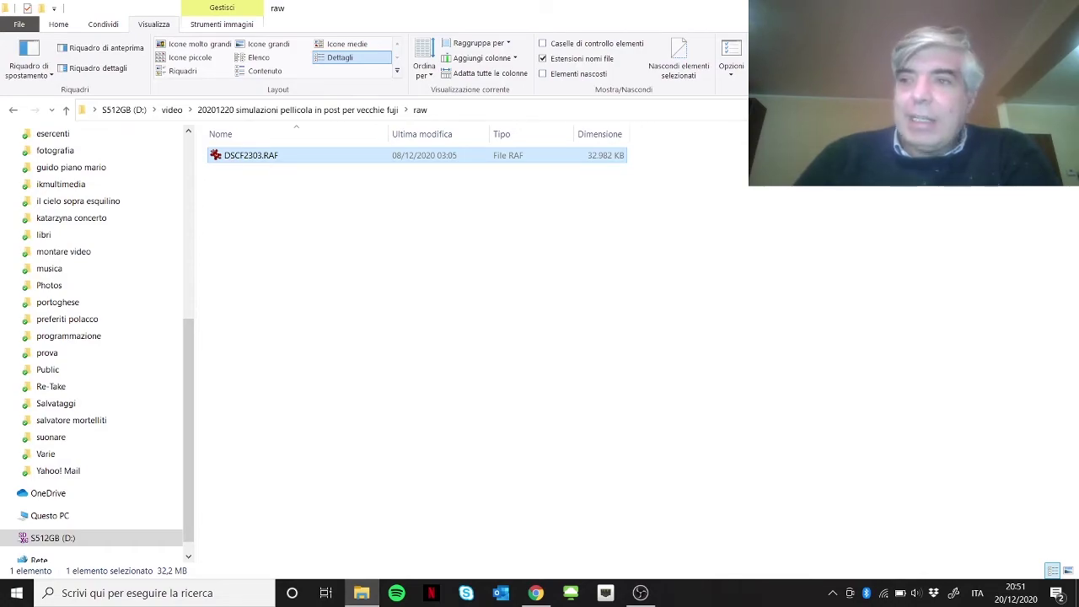
key("super+d")
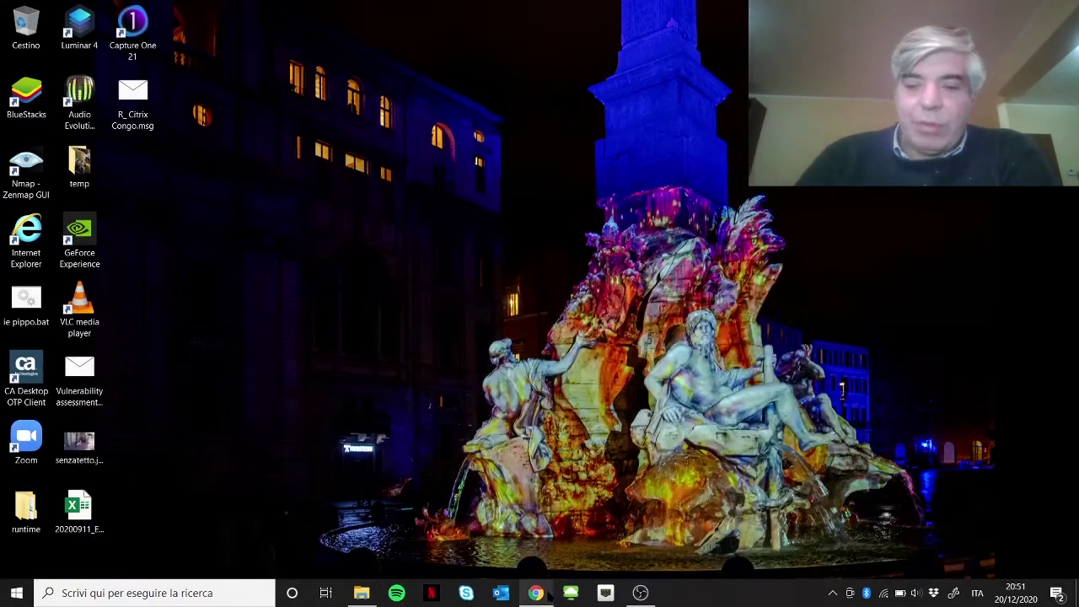
left_click(544, 593)
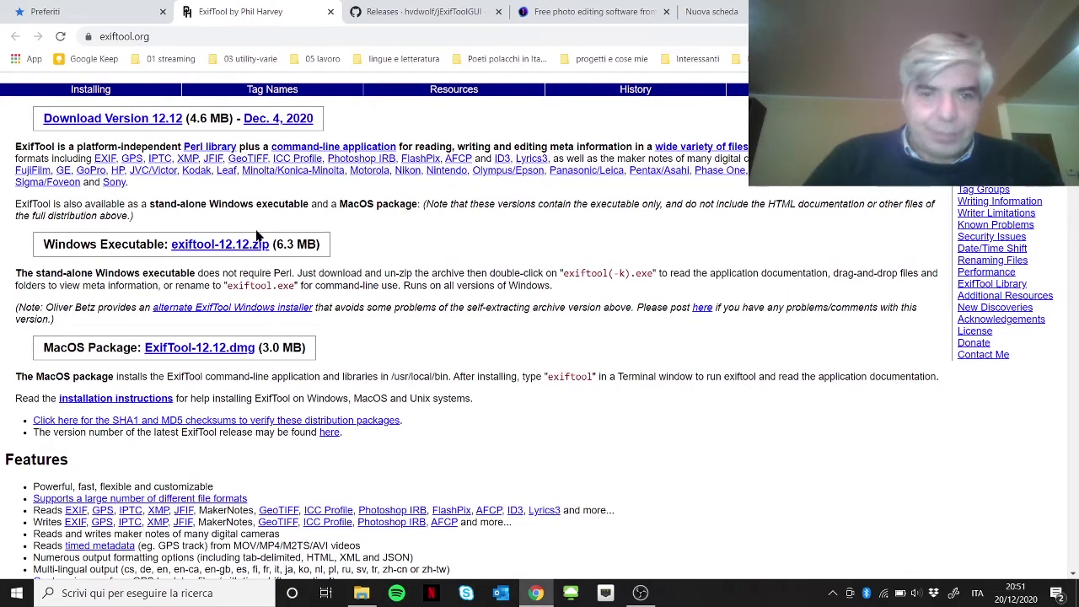
- Open the exiftool-12.12 folder from Download in a new File Explorer window
left_click(363, 593)
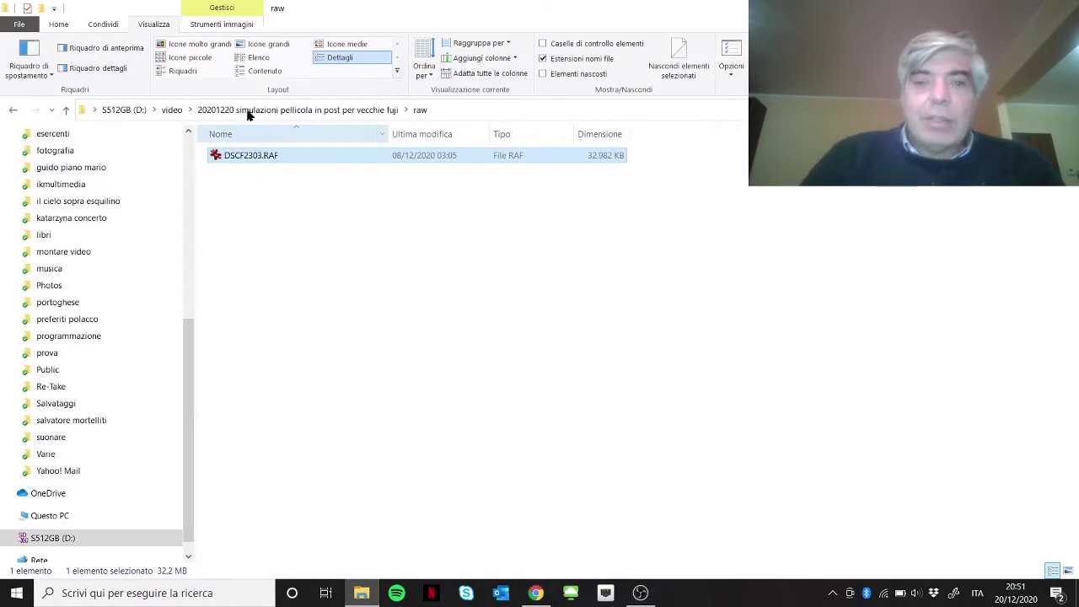
left_click(371, 594)
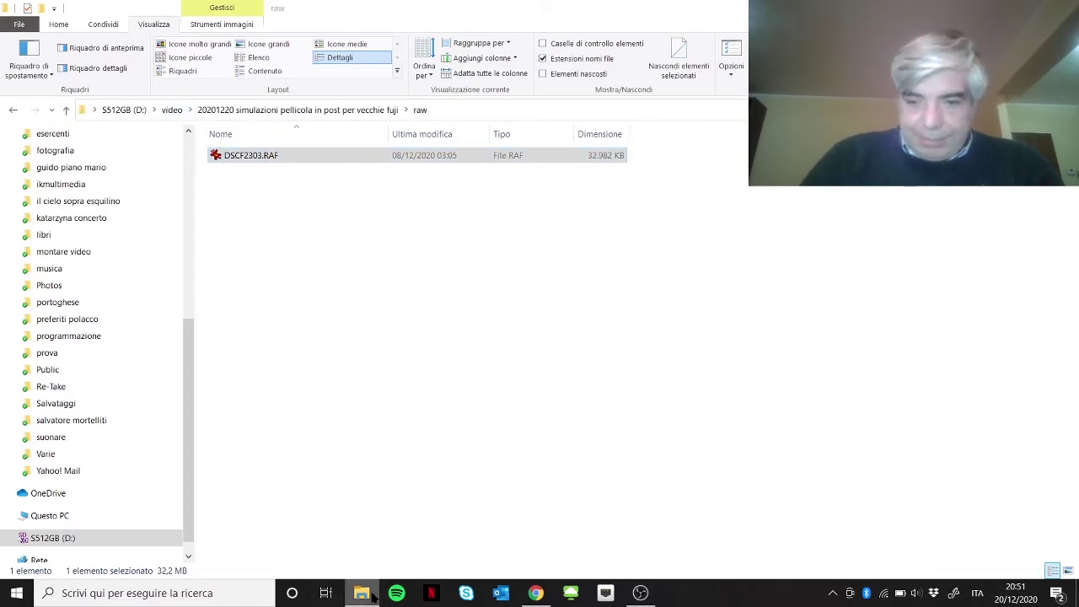
right_click(371, 593)
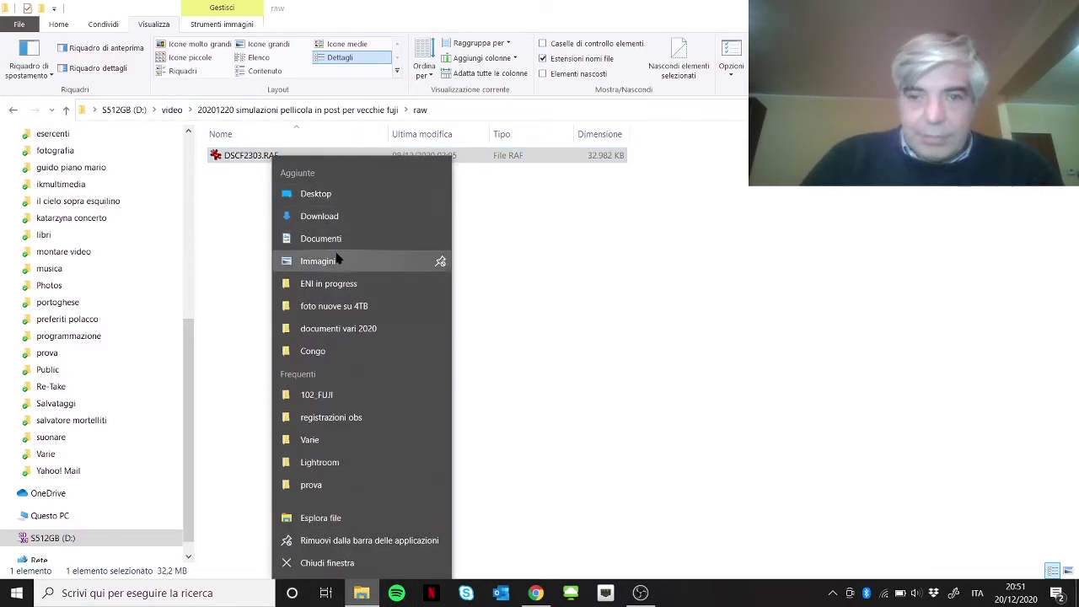
left_click(349, 517)
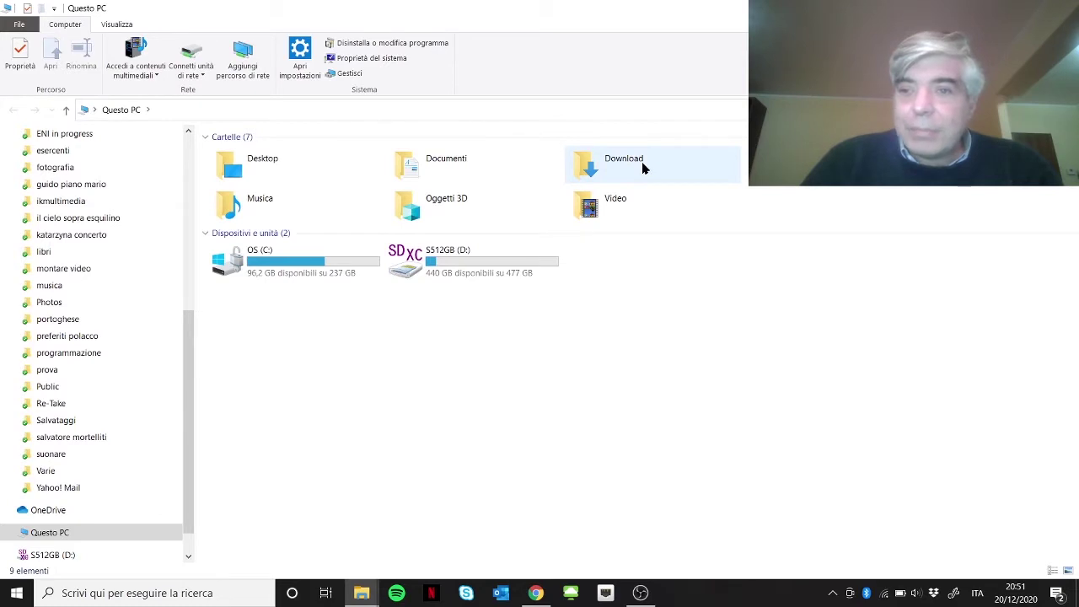
double_click(642, 168)
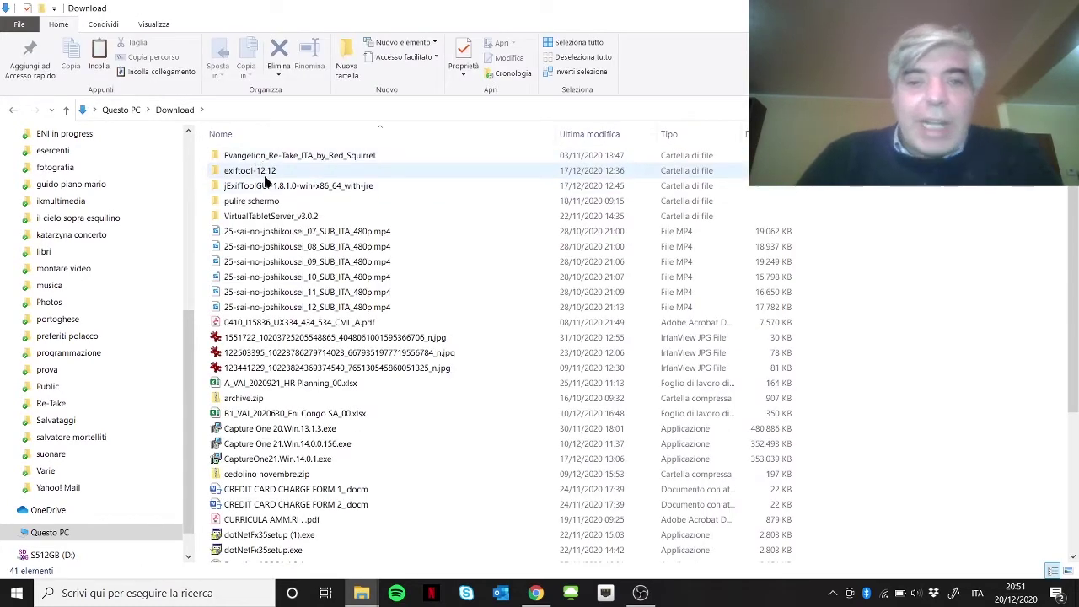
left_click(265, 174)
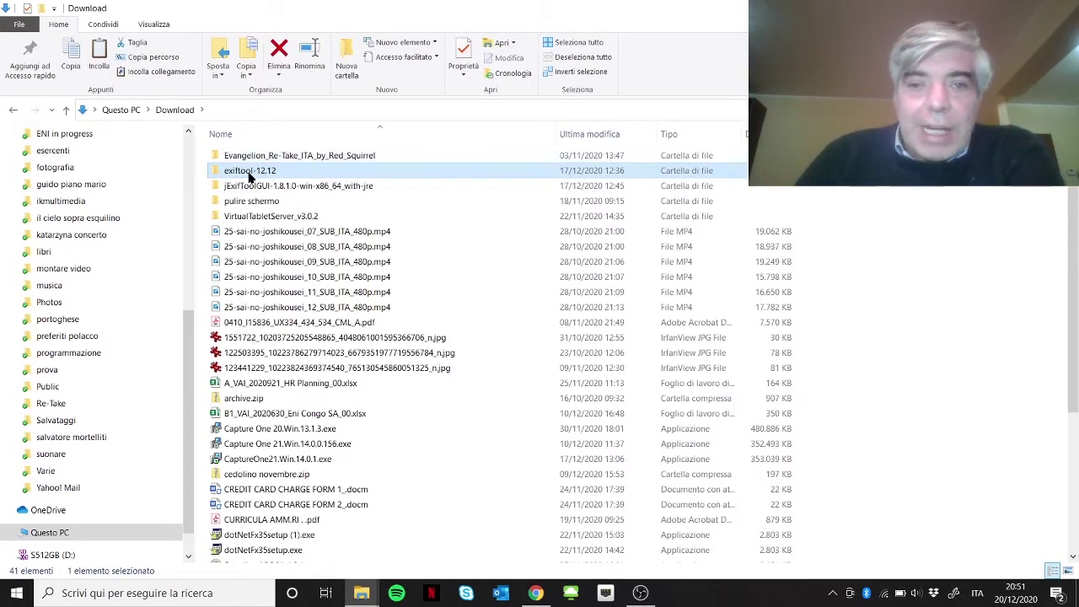
double_click(249, 176)
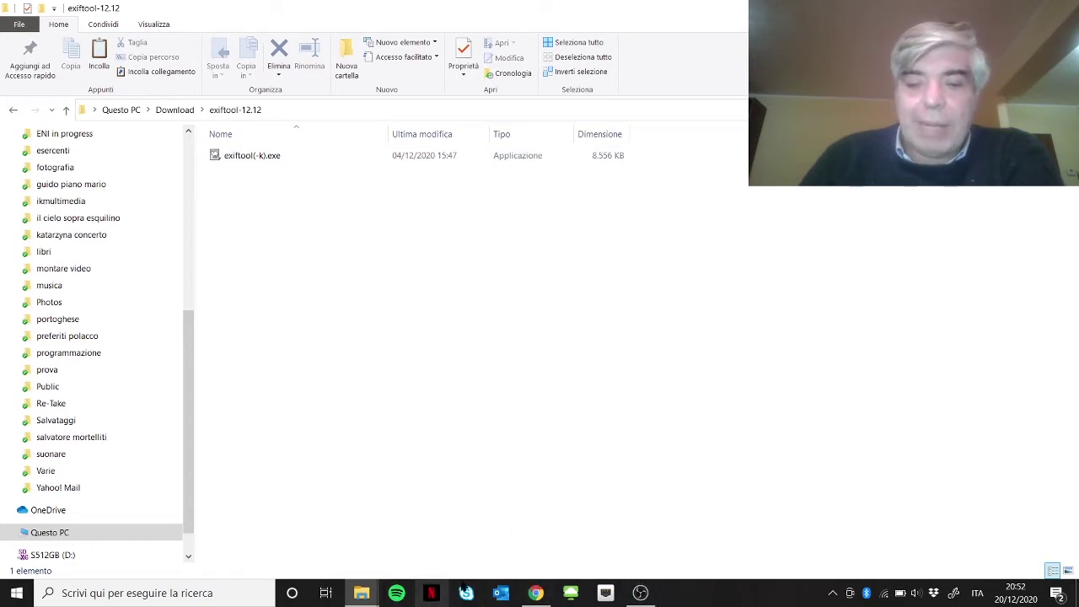
- Place the raw folder window over the exiftool-12.12 window and run exiftool(-k).exe on DSCF2303.RAF
mouse_move(371, 592)
left_click(331, 545)
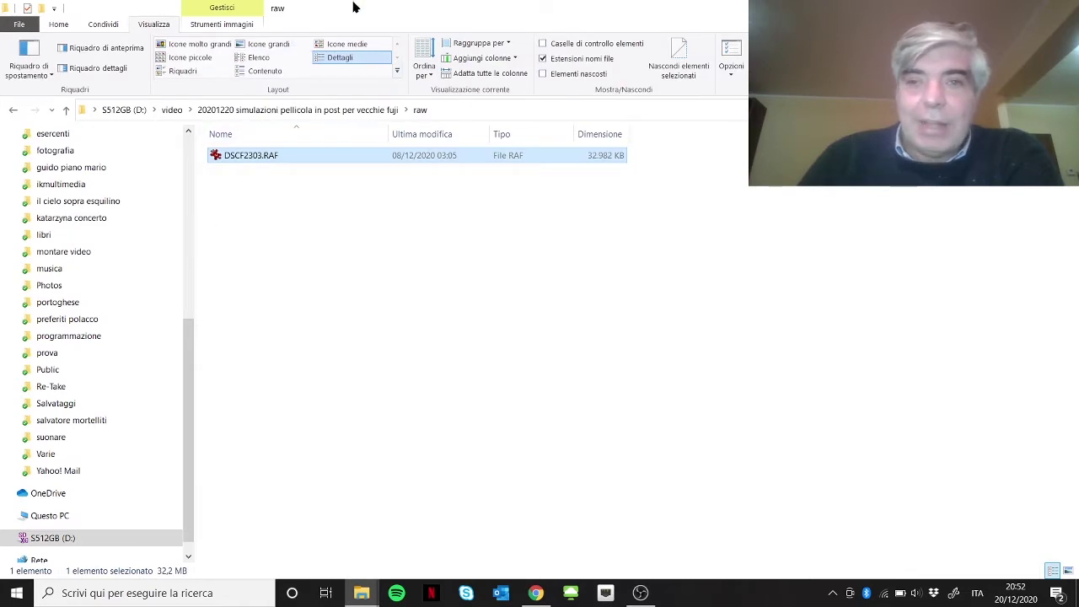
left_click_drag(354, 7, 488, 248)
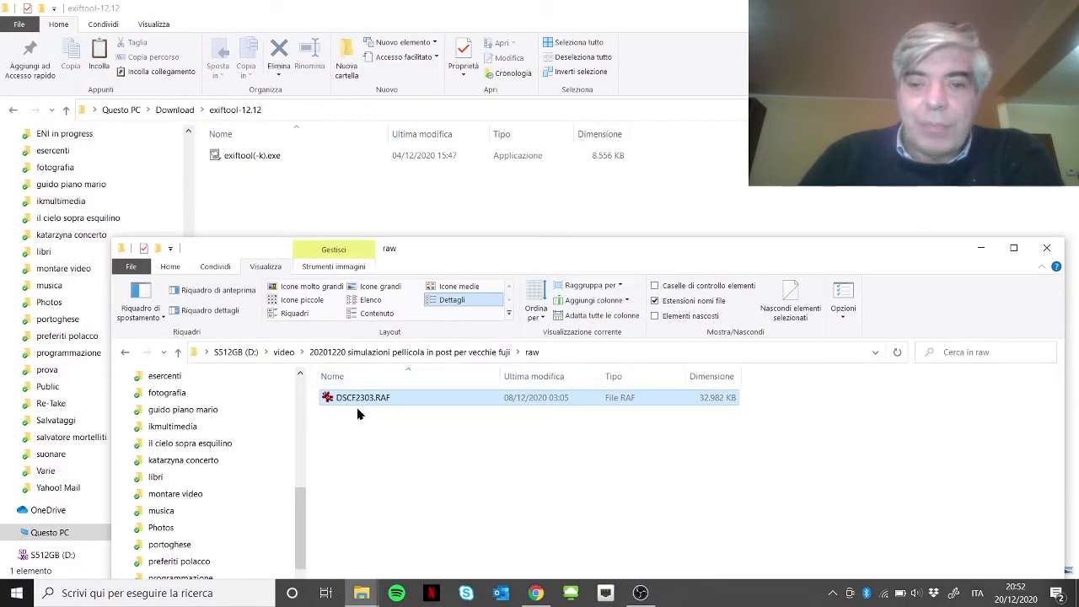
left_click_drag(356, 405, 240, 160)
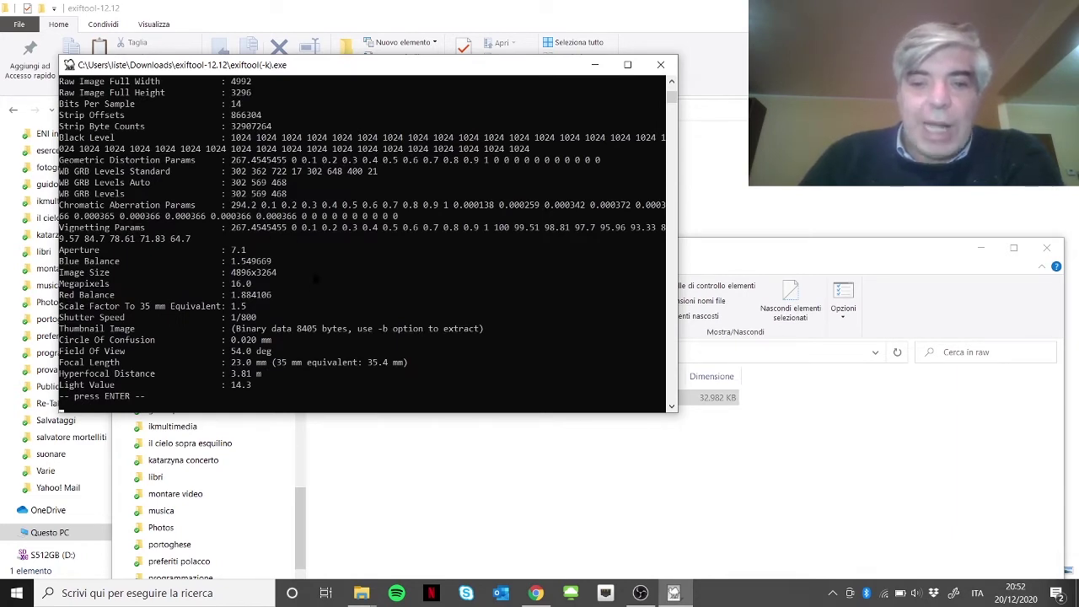
- Examine the metadata listed for DSCF2303.RAF in the ExifTool output and close the console window
left_click(671, 83)
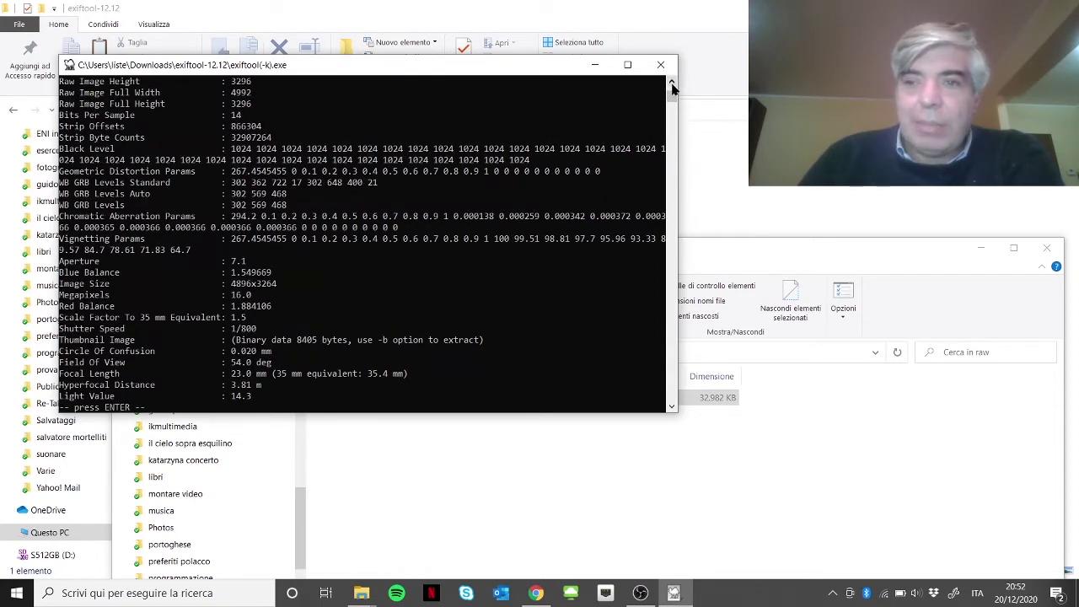
left_click_drag(671, 85, 671, 85)
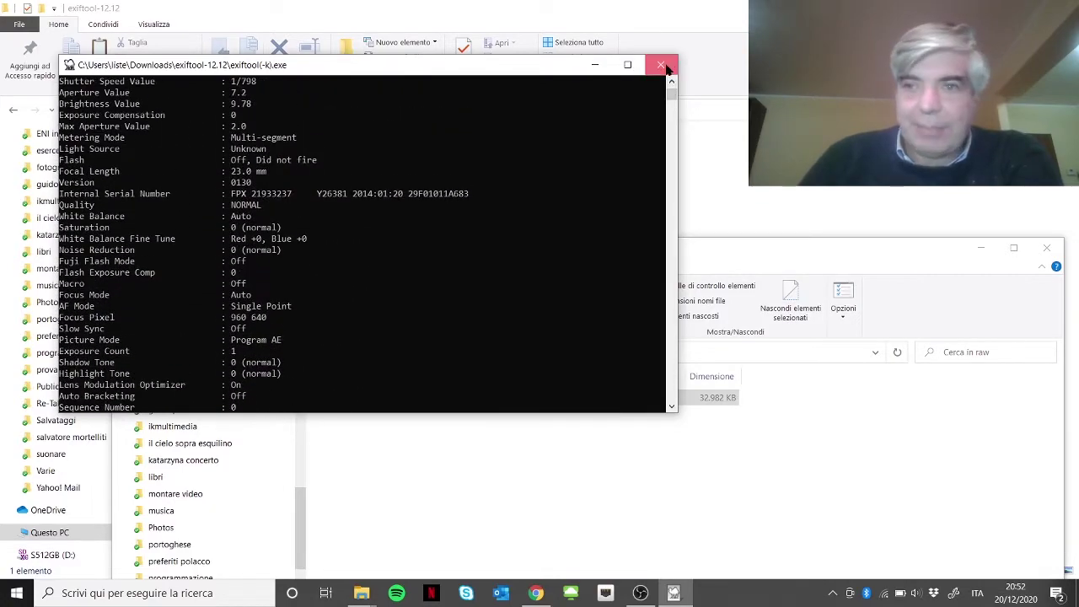
left_click(662, 65)
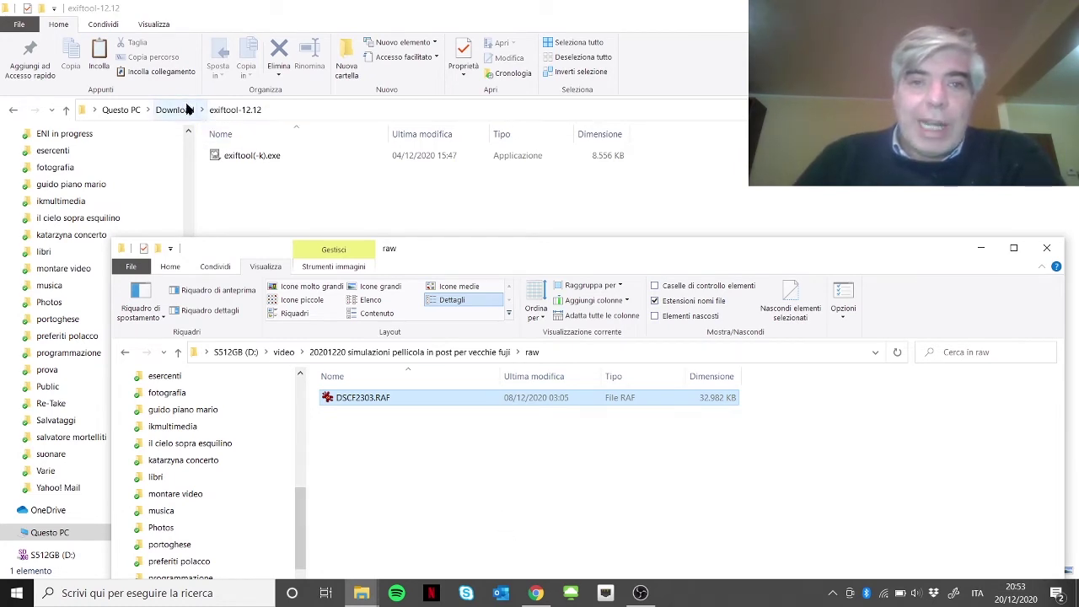
- Switch to Chrome and examine the jExifToolGUI 1.8.1 release assets on GitHub for the Windows package with JRE
mouse_move(537, 595)
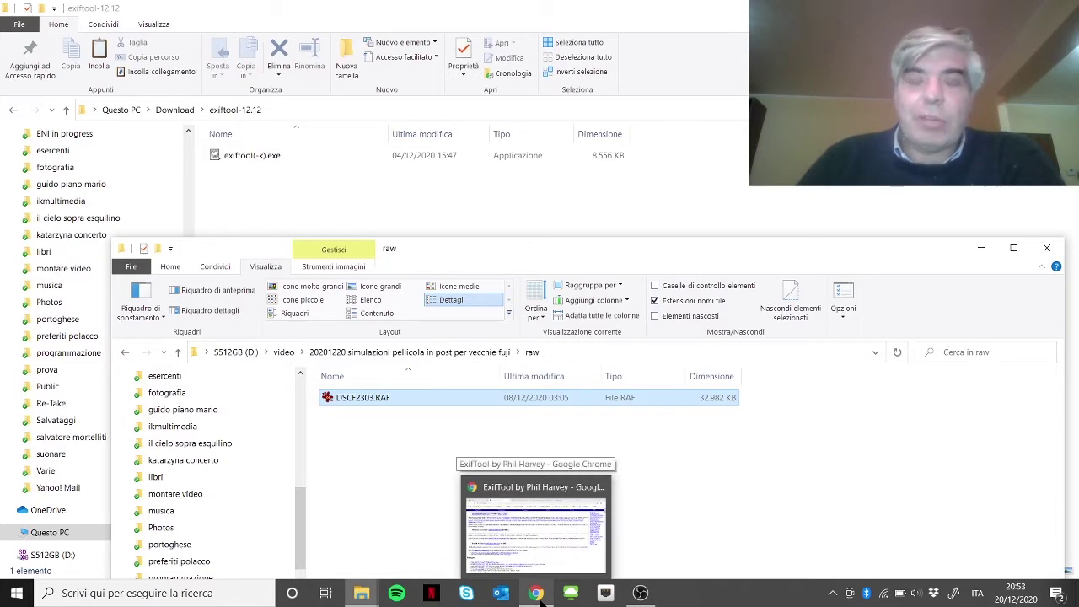
left_click(539, 595)
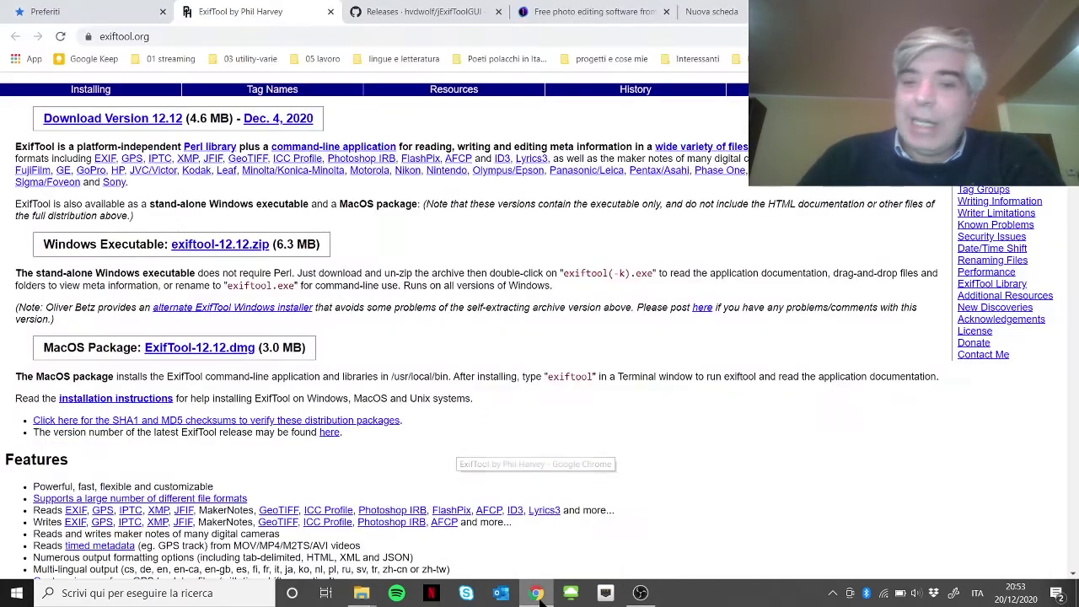
left_click(423, 8)
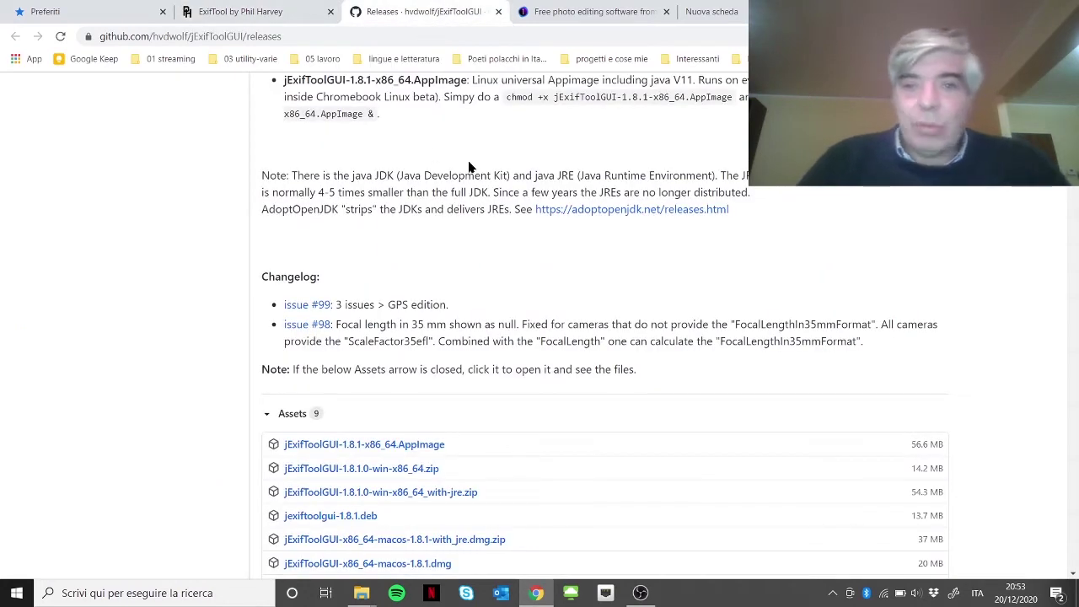
scroll(469, 167, "up", 1)
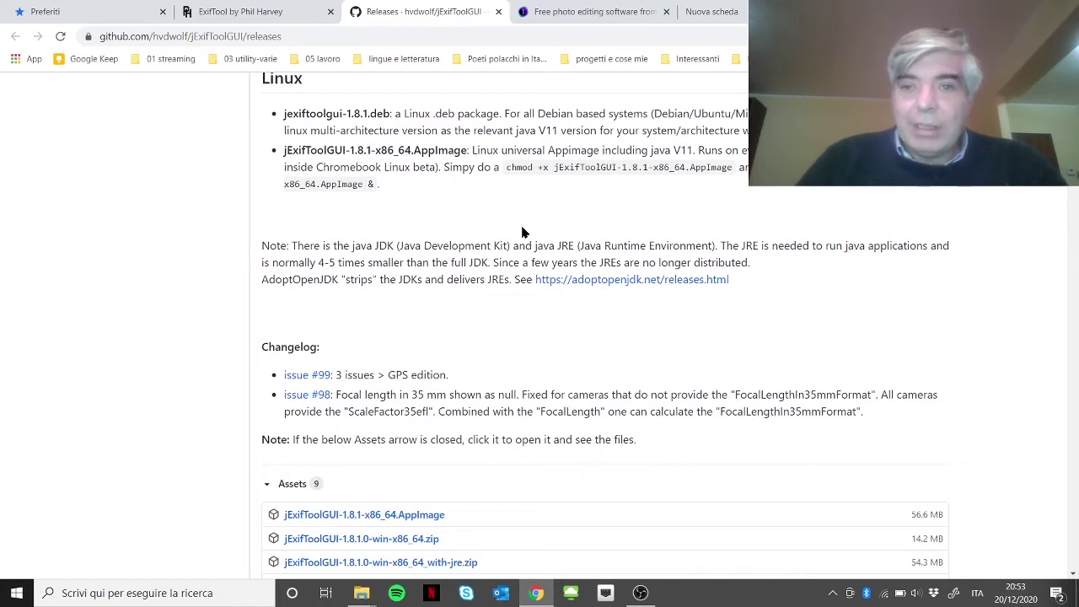
scroll(520, 227, "down", 3)
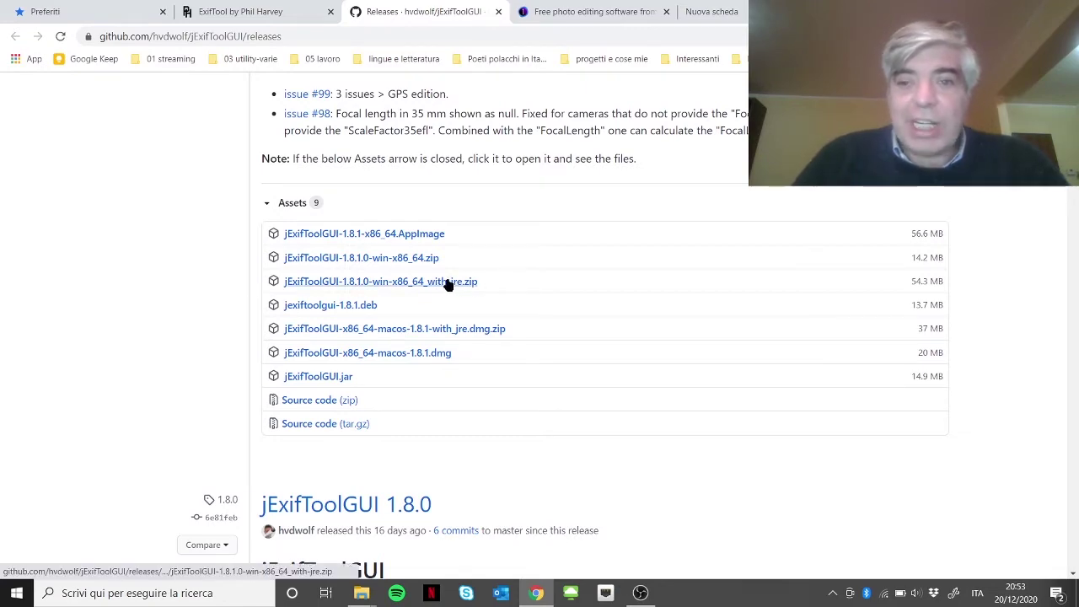
mouse_move(361, 593)
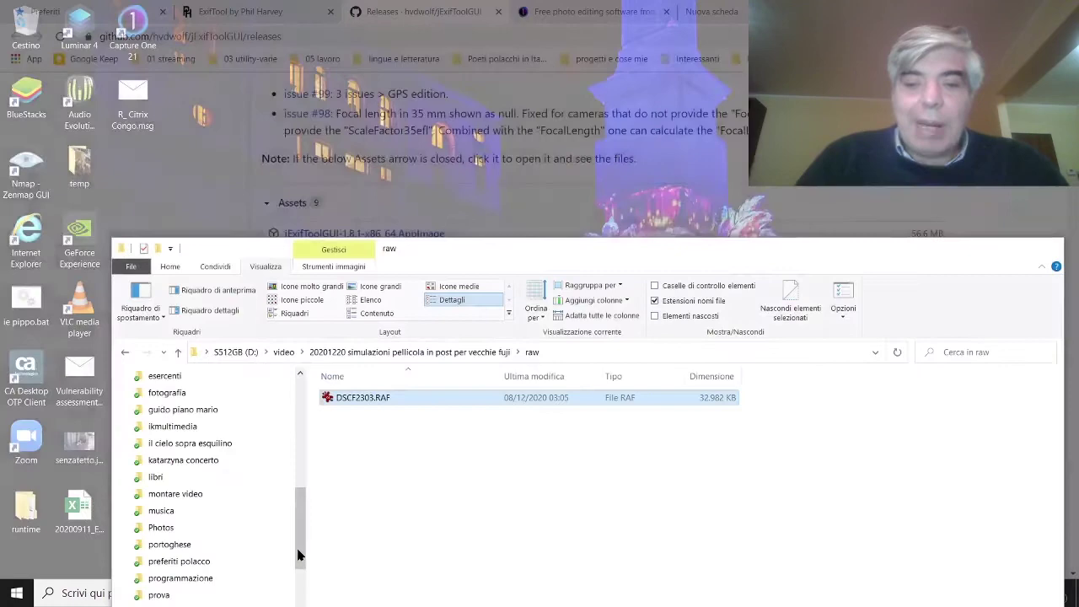
left_click(297, 552)
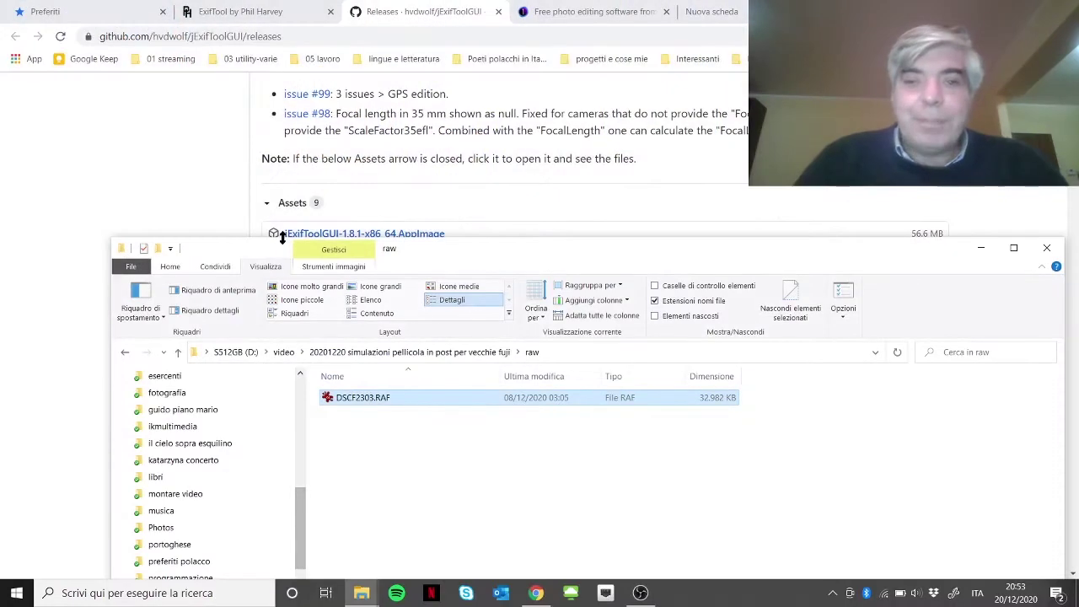
left_click(479, 354)
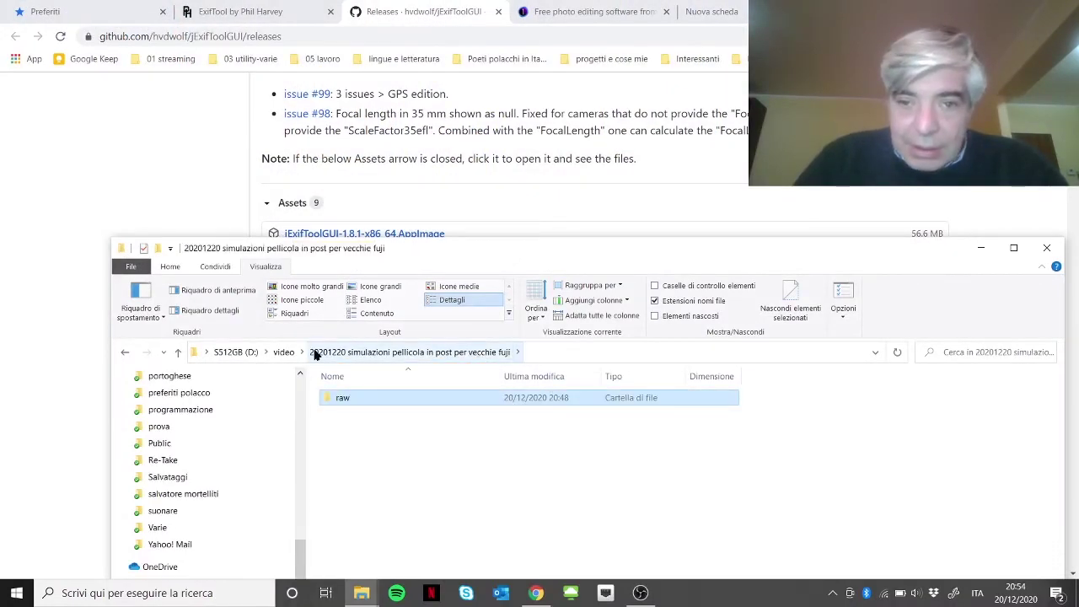
double_click(355, 399)
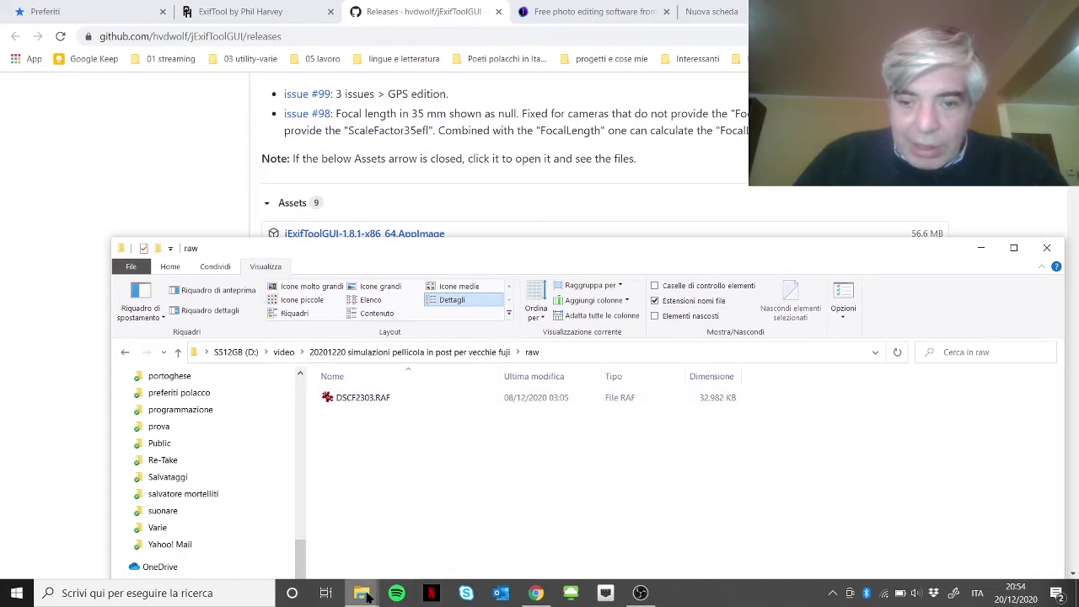
- In the exiftool window, go to Download, open the jExifToolGUI-1.8.1.0-win-x86_64_with-jre folder and delete exiftool.exe
mouse_move(360, 594)
left_click(427, 540)
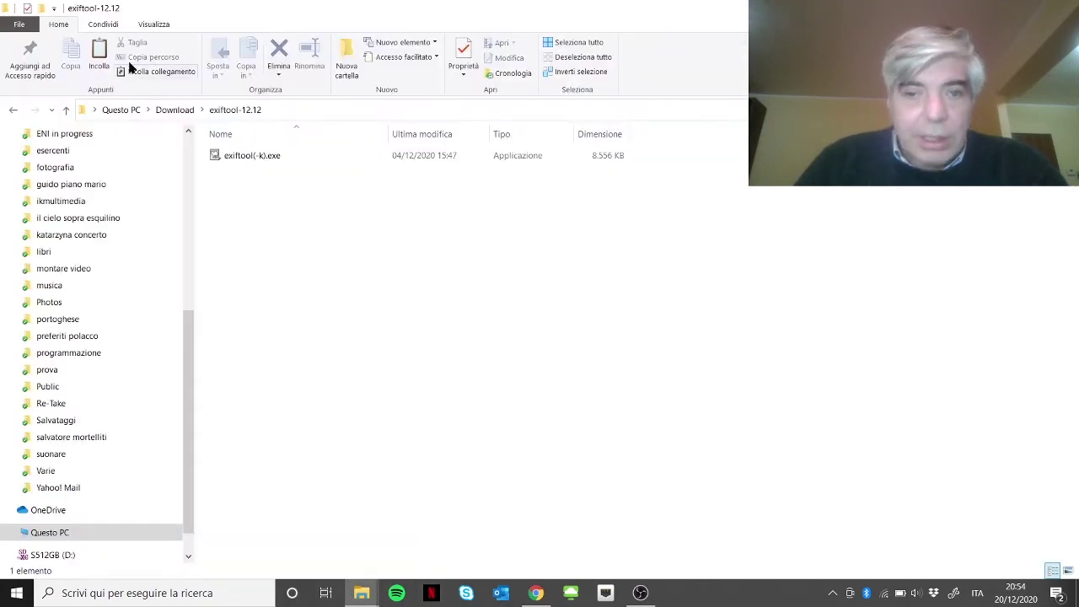
left_click(179, 111)
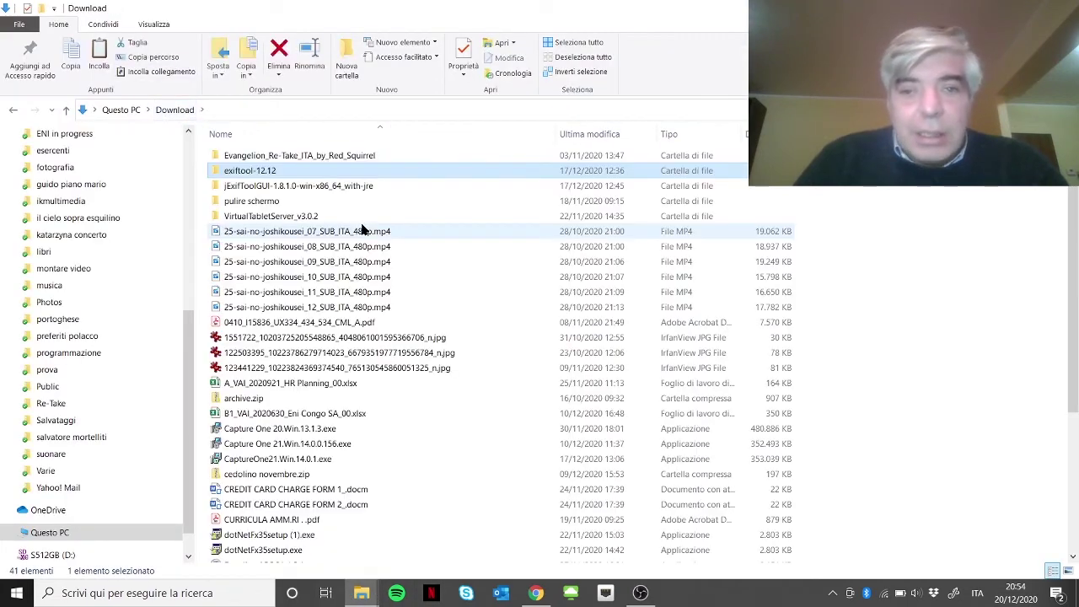
left_click(285, 188)
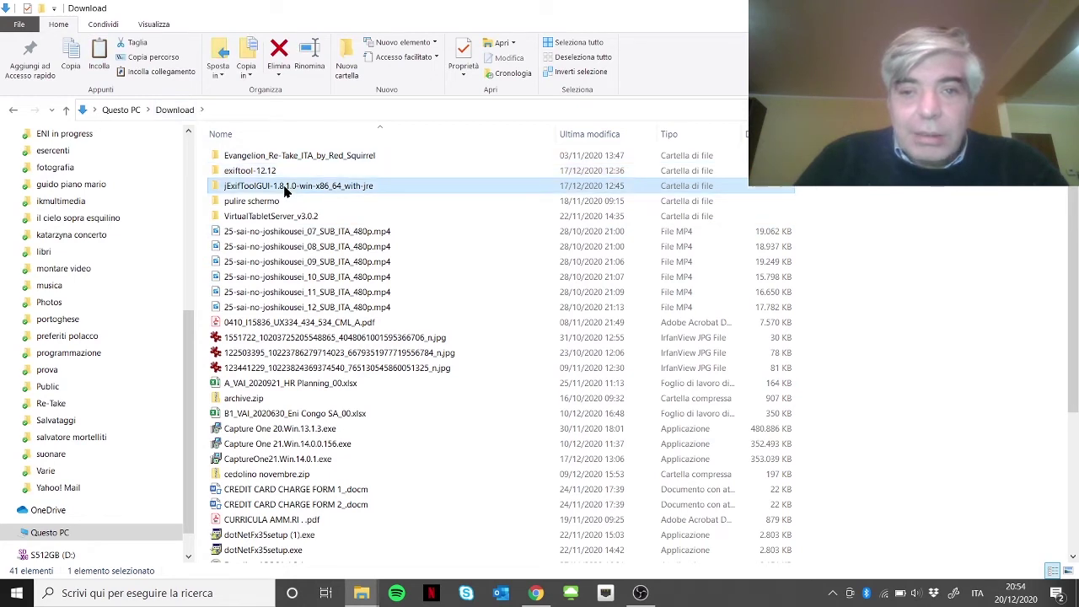
double_click(285, 187)
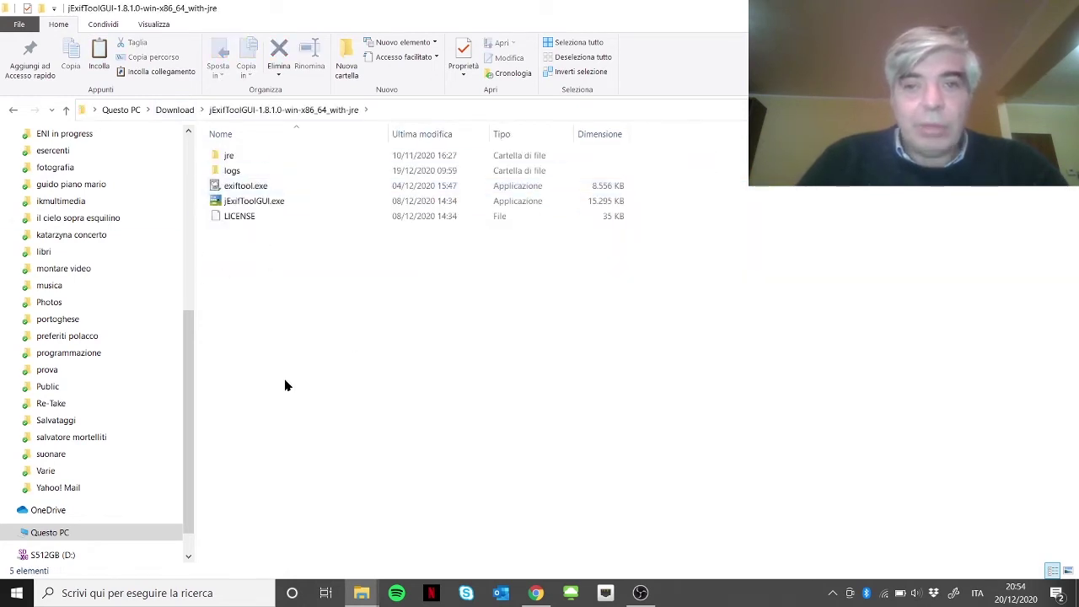
left_click(236, 189)
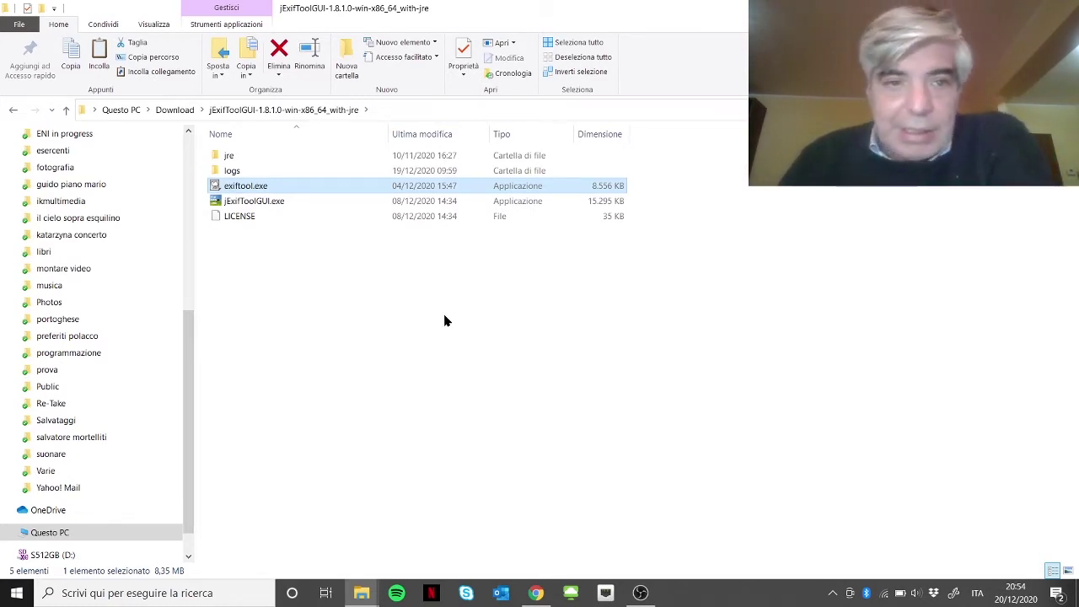
key("Delete")
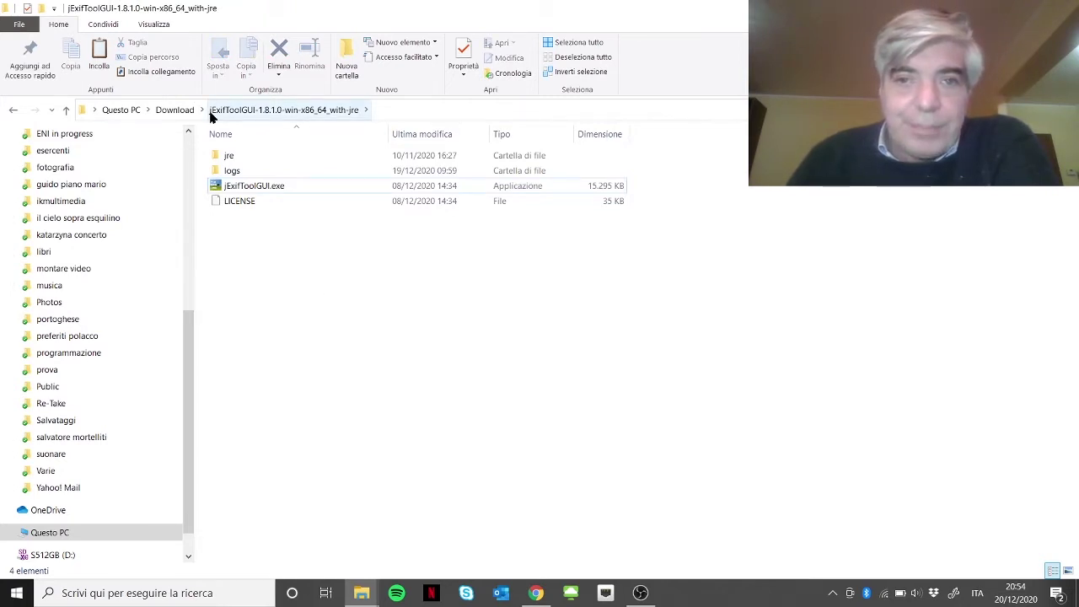
- Copy exiftool(-k).exe from the exiftool-12.12 folder in Download into the jExifToolGUI-1.8.1.0-win-x86_64_with-jre folder
left_click(176, 109)
double_click(234, 172)
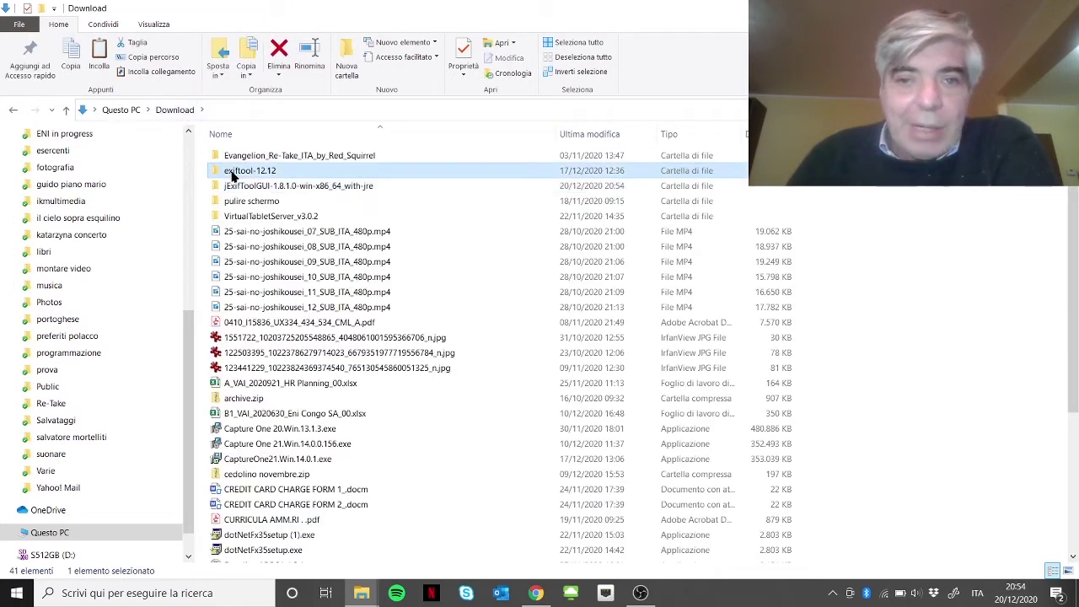
left_click(241, 160)
right_click(243, 160)
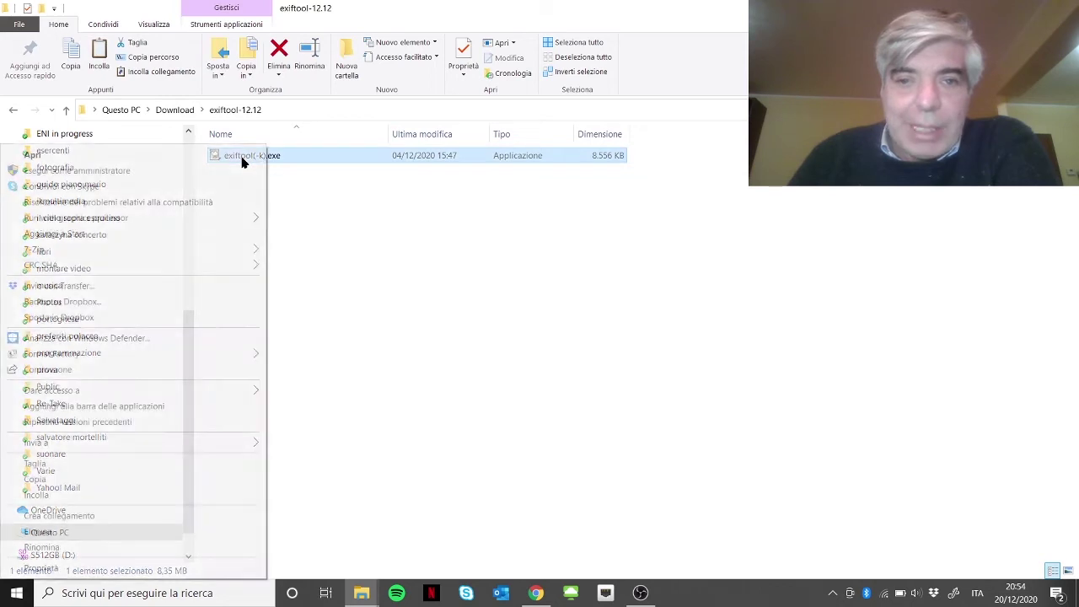
left_click(35, 478)
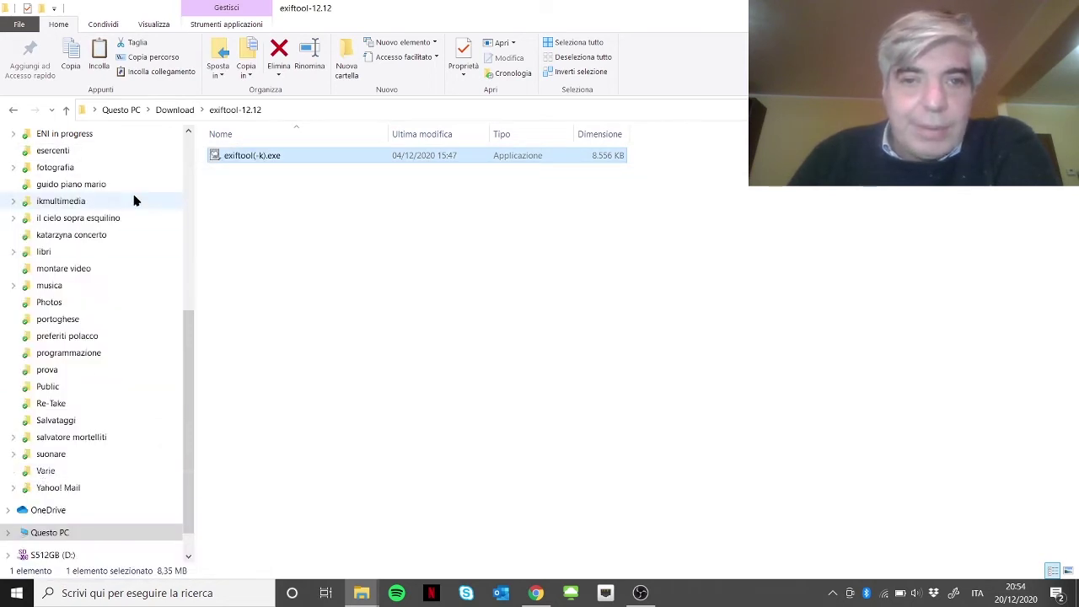
left_click(177, 109)
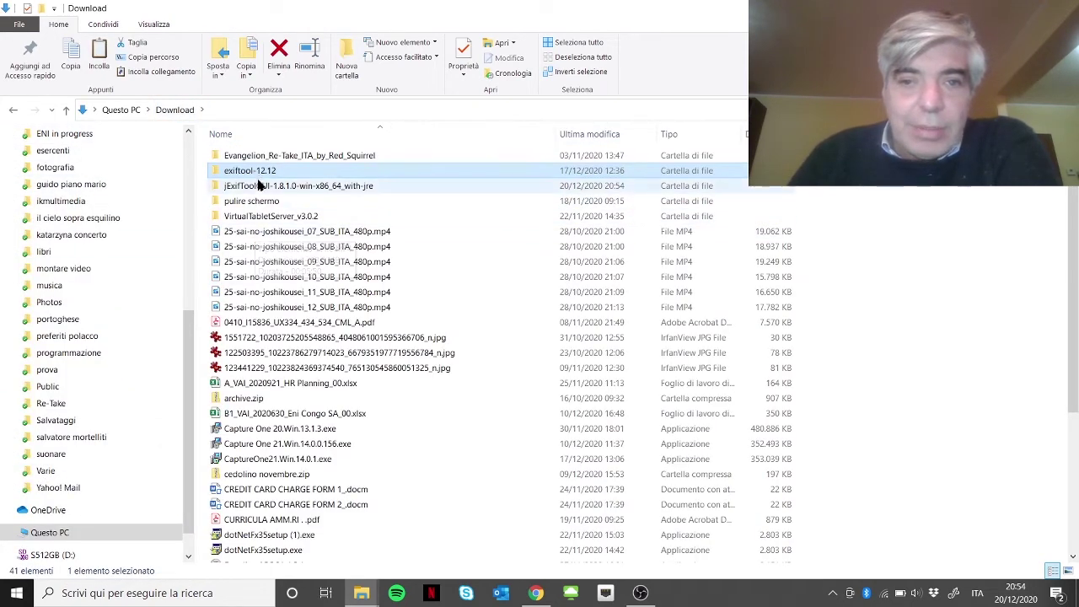
double_click(260, 185)
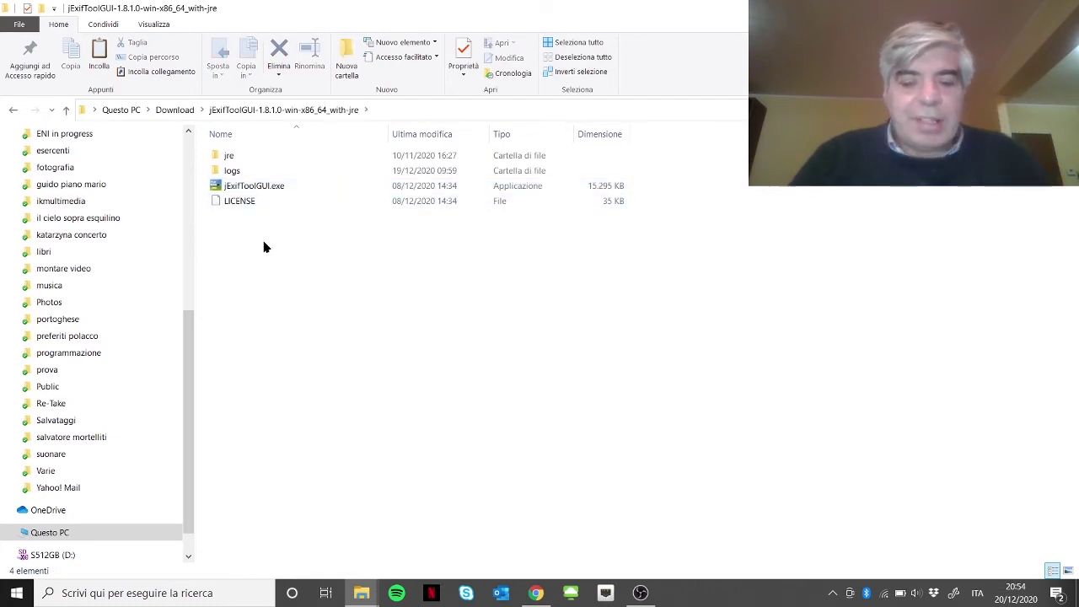
key("ctrl+v")
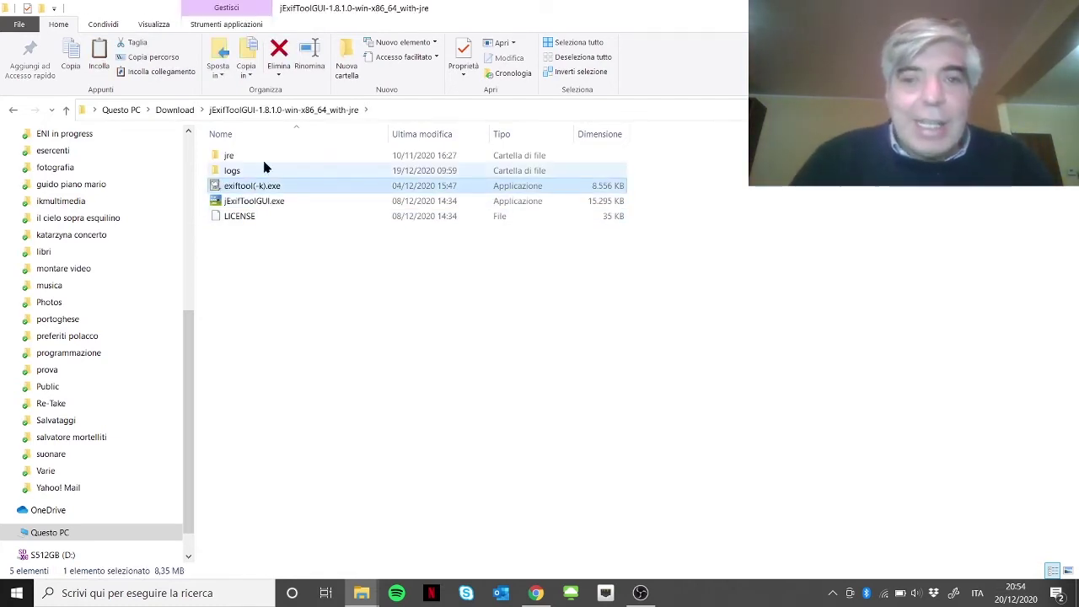
- Rename the copied exiftool(-k).exe to exiftool.exe
left_click(268, 192)
left_click(268, 192)
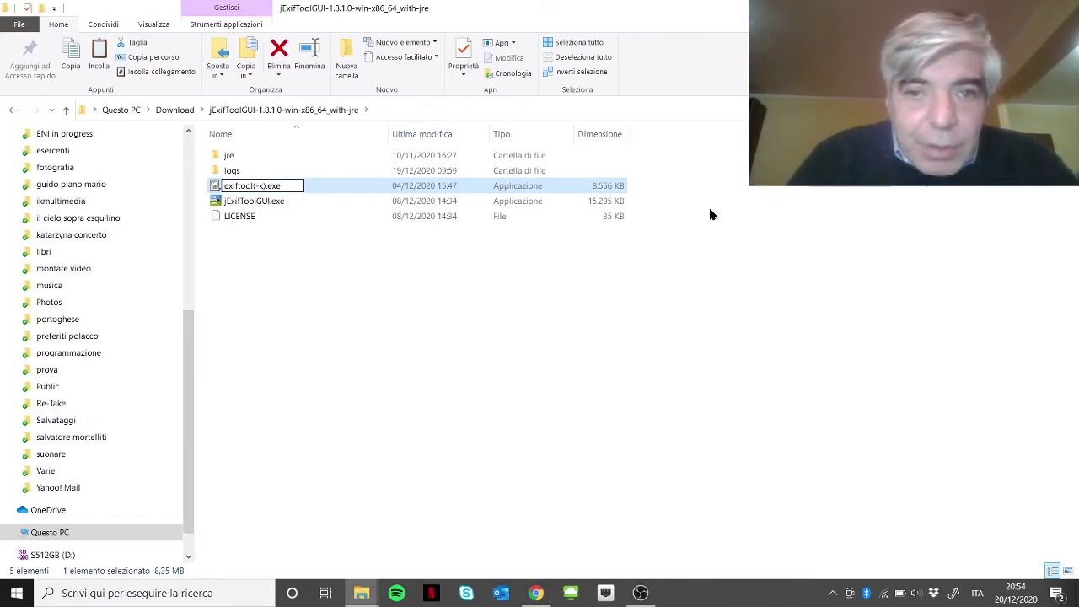
key("BackSpace")
key("BackSpace")
key("BackSpace")
key("BackSpace")
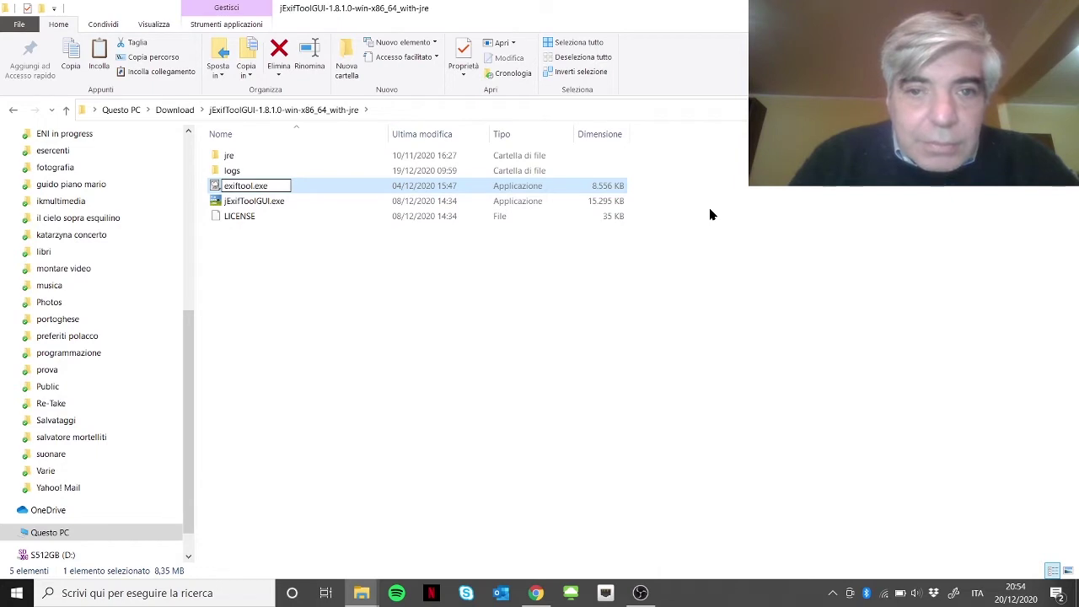
key("Return")
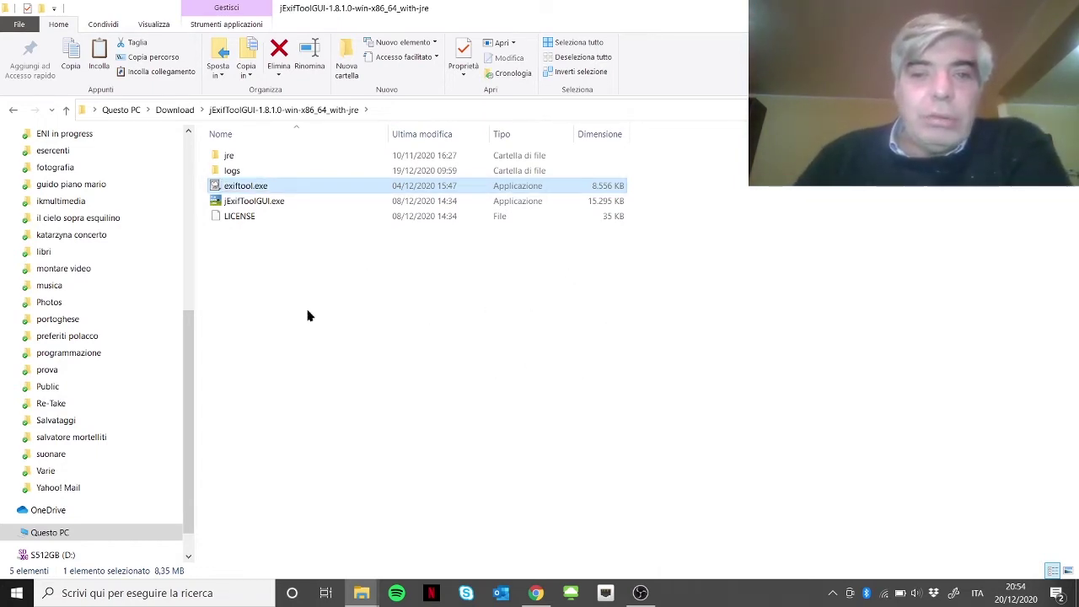
- Launch jExifToolGUI.exe and move its window closer to the upper-left corner of the desktop
left_click(239, 205)
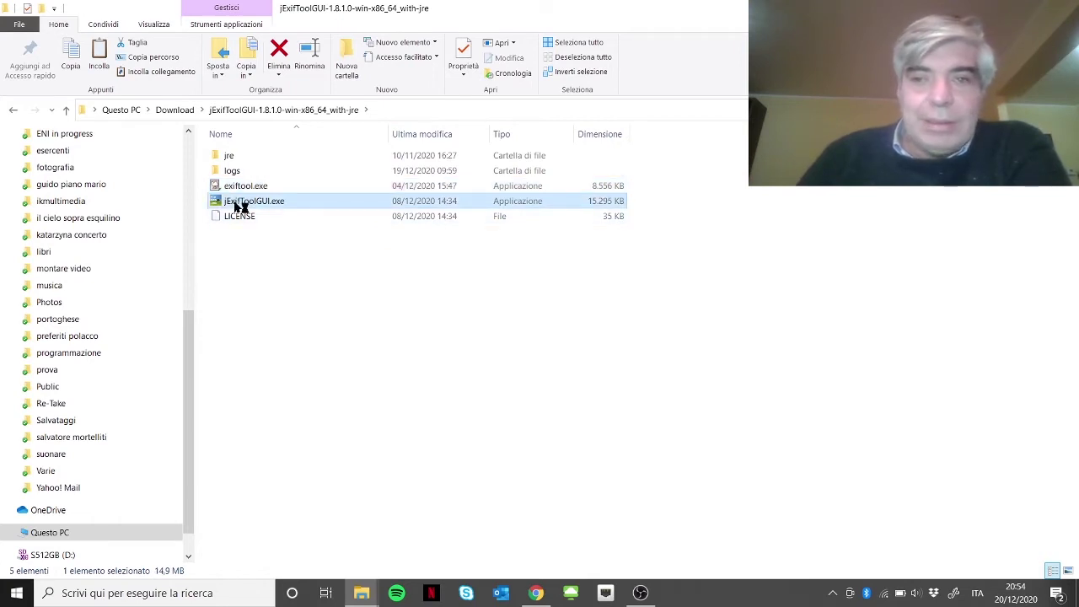
double_click(239, 206)
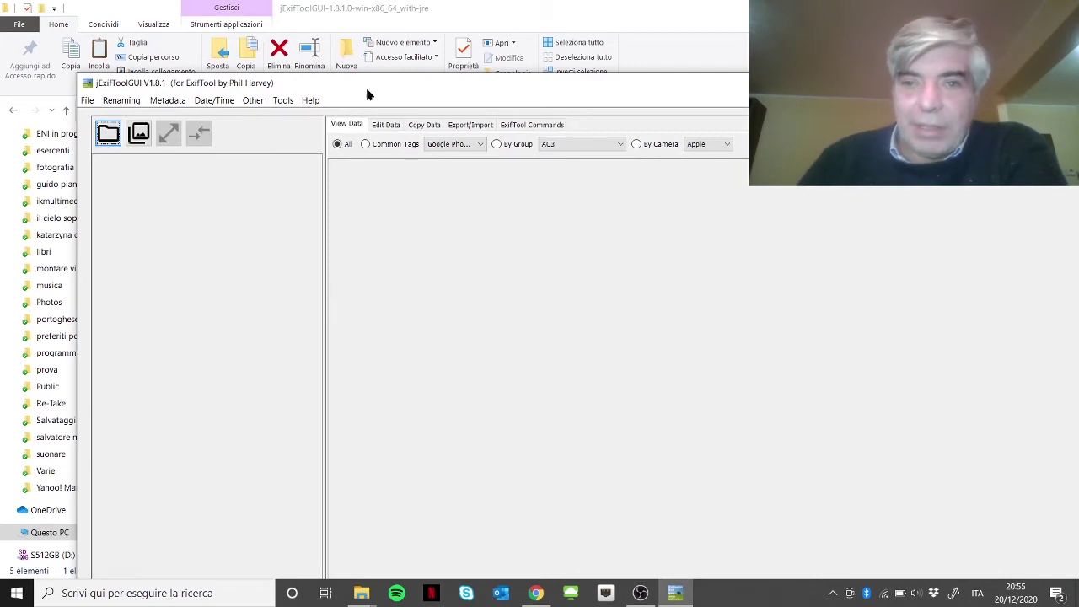
left_click_drag(367, 94, 320, 47)
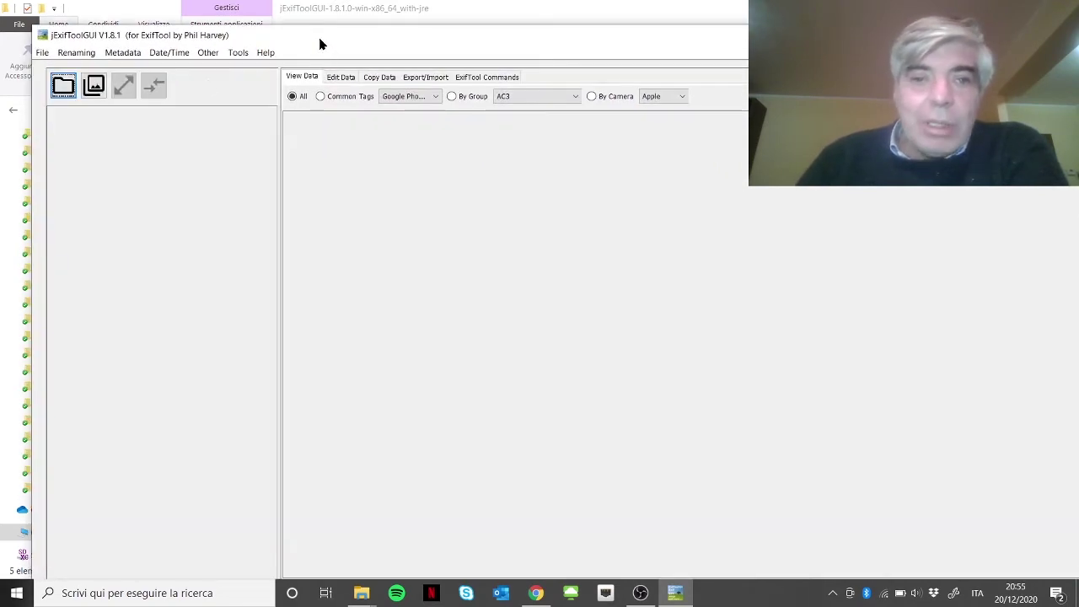
- Load DSCF2303.RAF from the raw folder inside D:\video\20201220 simulazioni pellicola in post per vecchie fuji
left_click(95, 88)
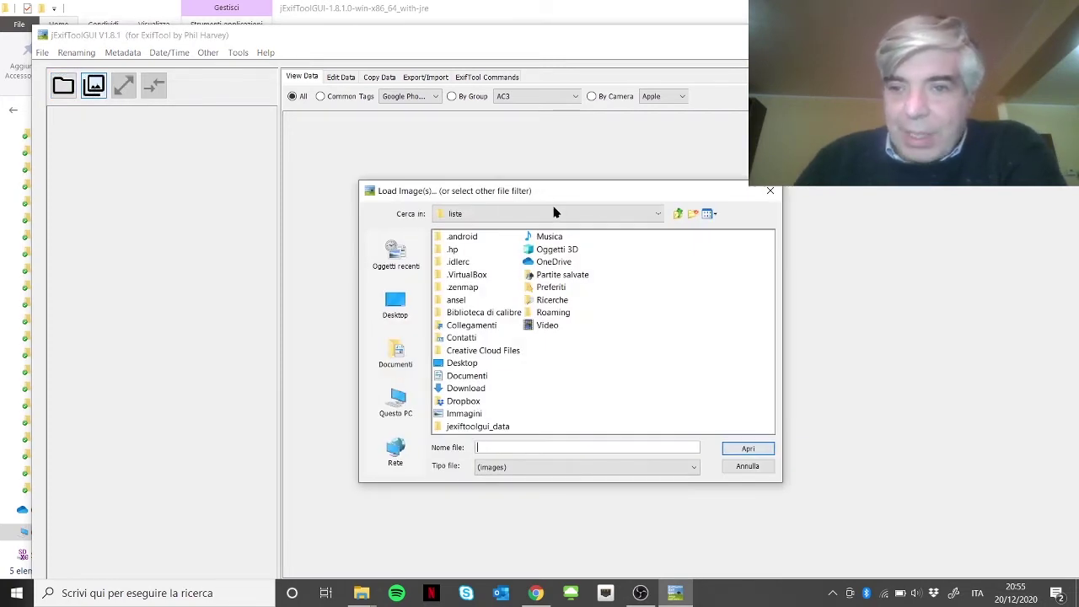
left_click(395, 402)
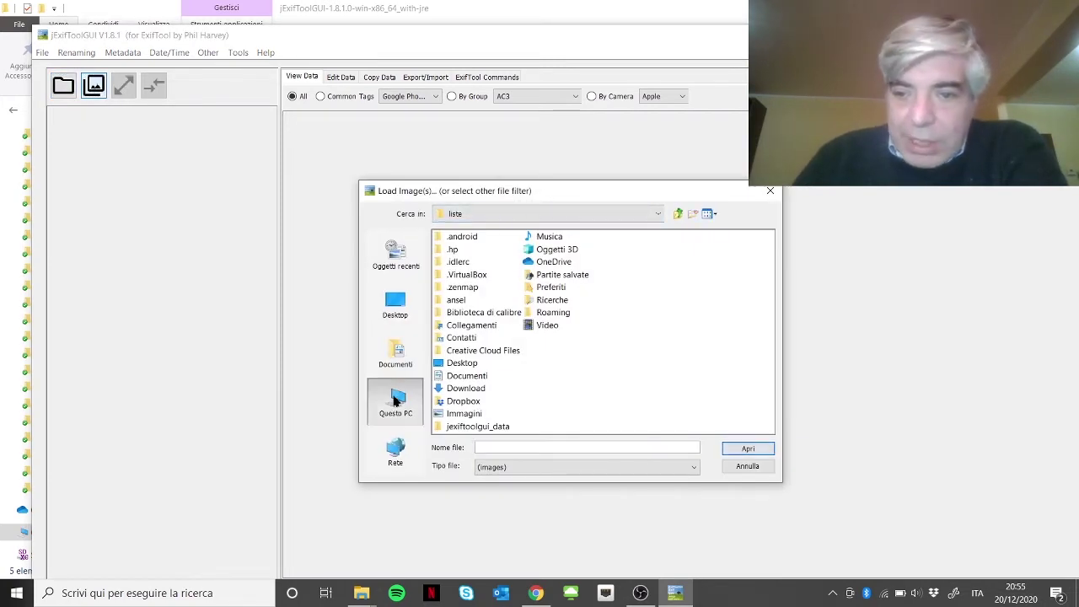
double_click(454, 338)
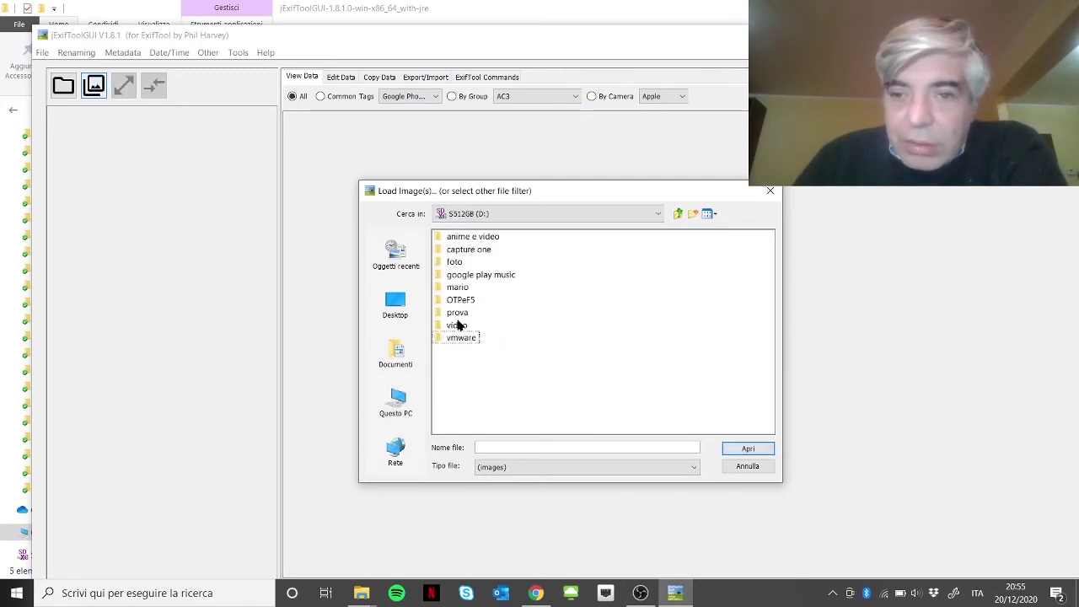
double_click(453, 326)
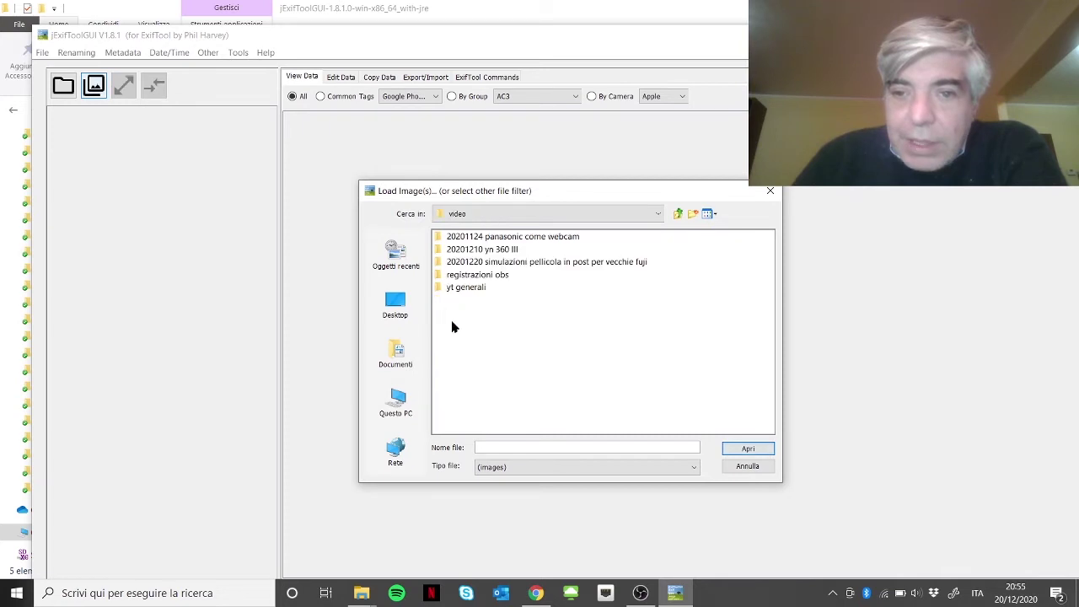
double_click(465, 263)
double_click(453, 240)
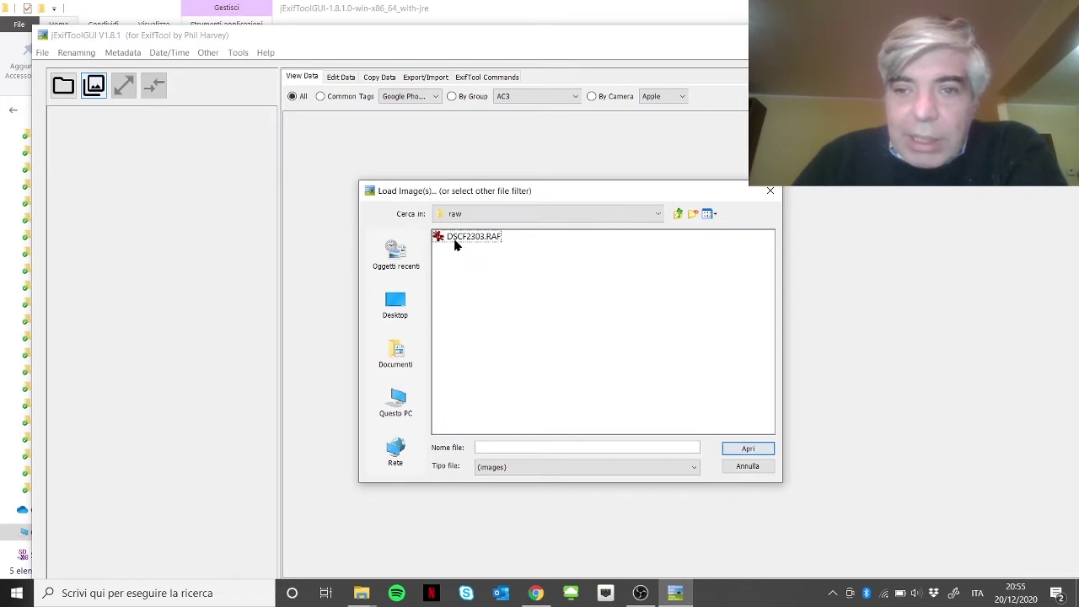
left_click(456, 238)
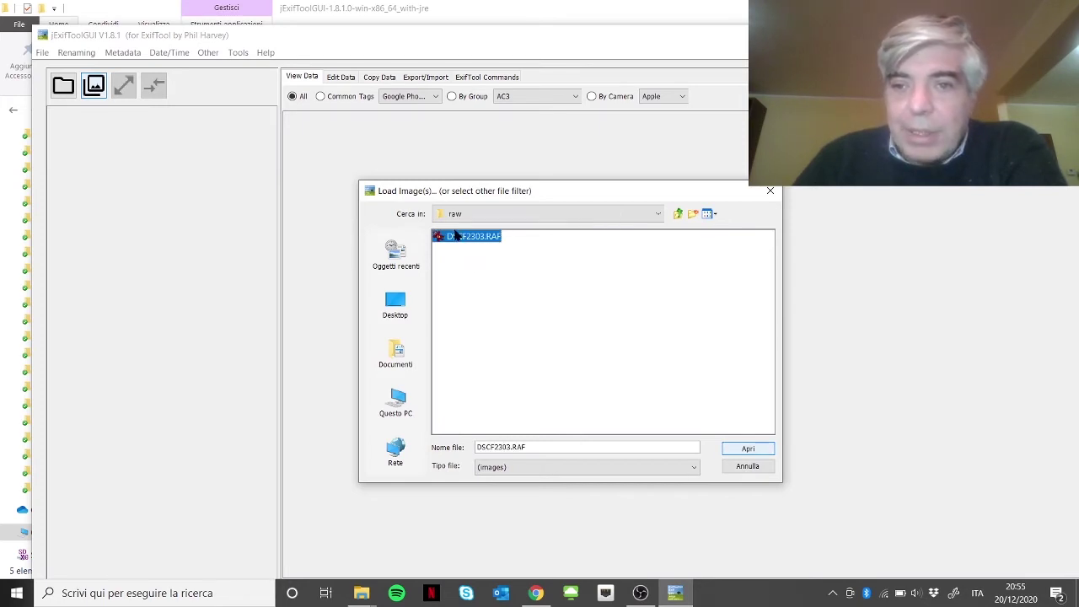
left_click(746, 448)
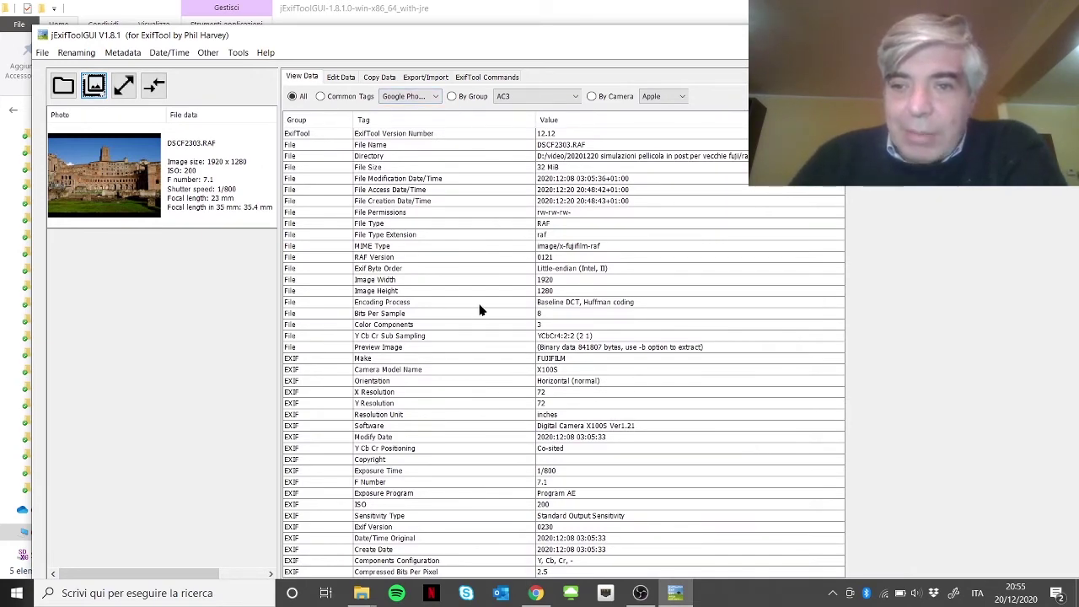
- Bring the full metadata list into view, select the Camera Model Name tag and switch to editing the Exif data
left_click_drag(430, 42, 424, 20)
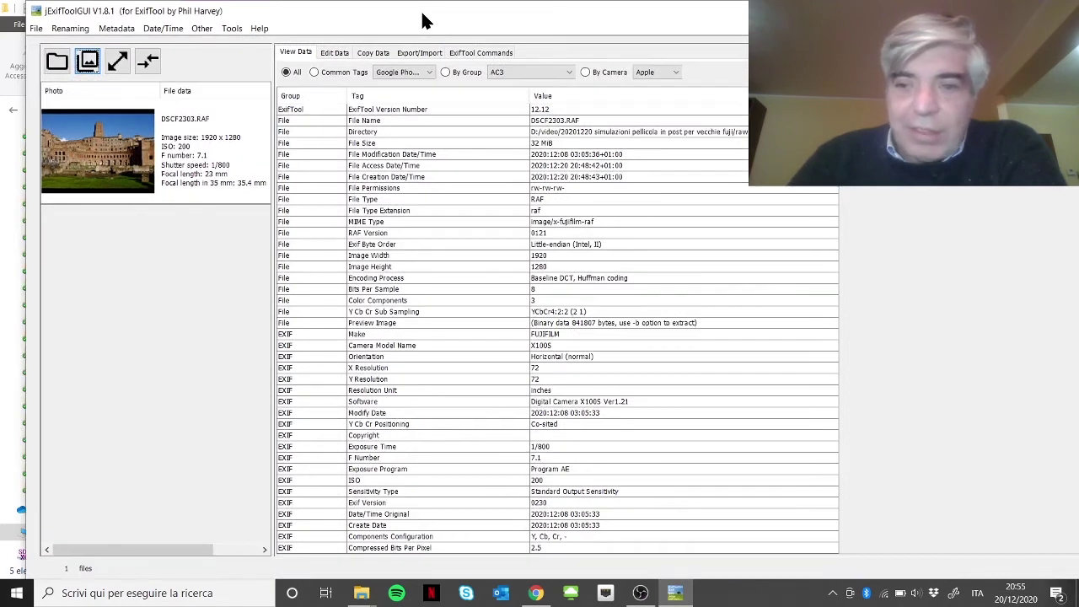
left_click(579, 346)
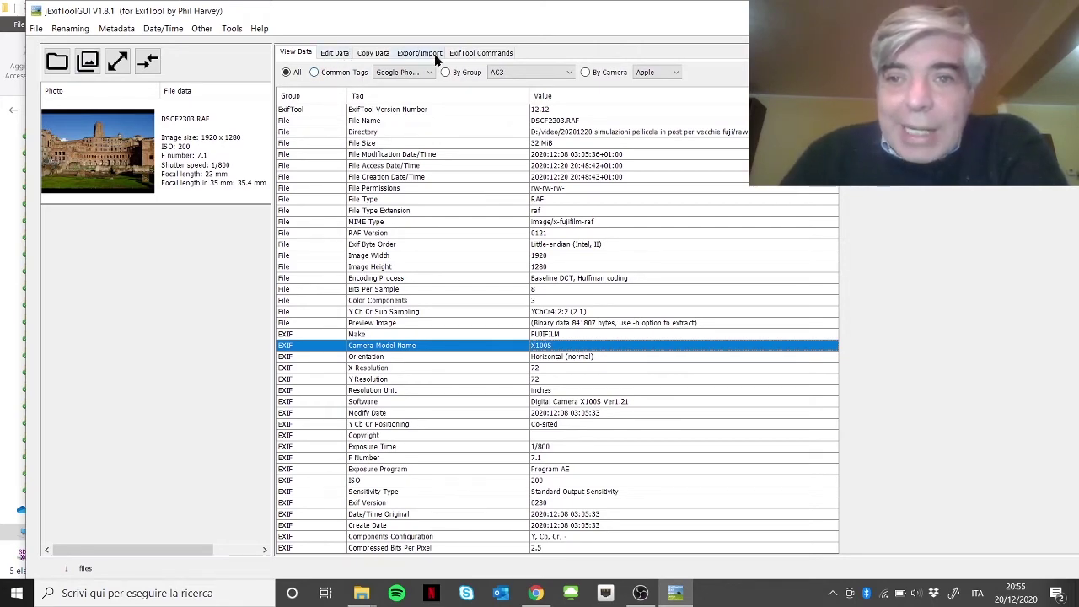
left_click(334, 53)
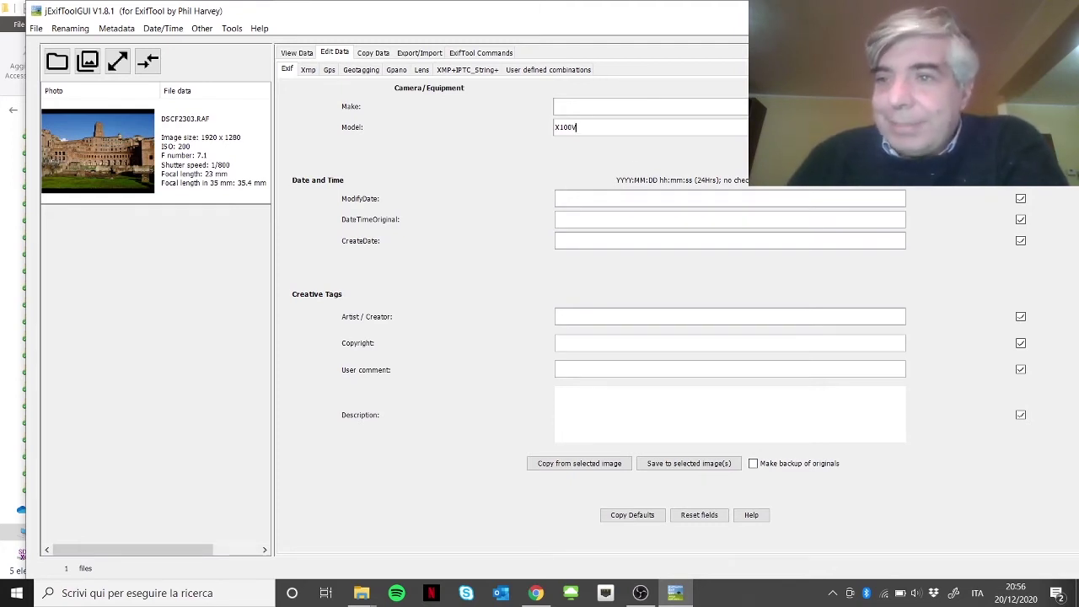
- Clear the entry in the Exif Model field
key("BackSpace")
key("BackSpace")
key("BackSpace")
key("BackSpace")
key("BackSpace")
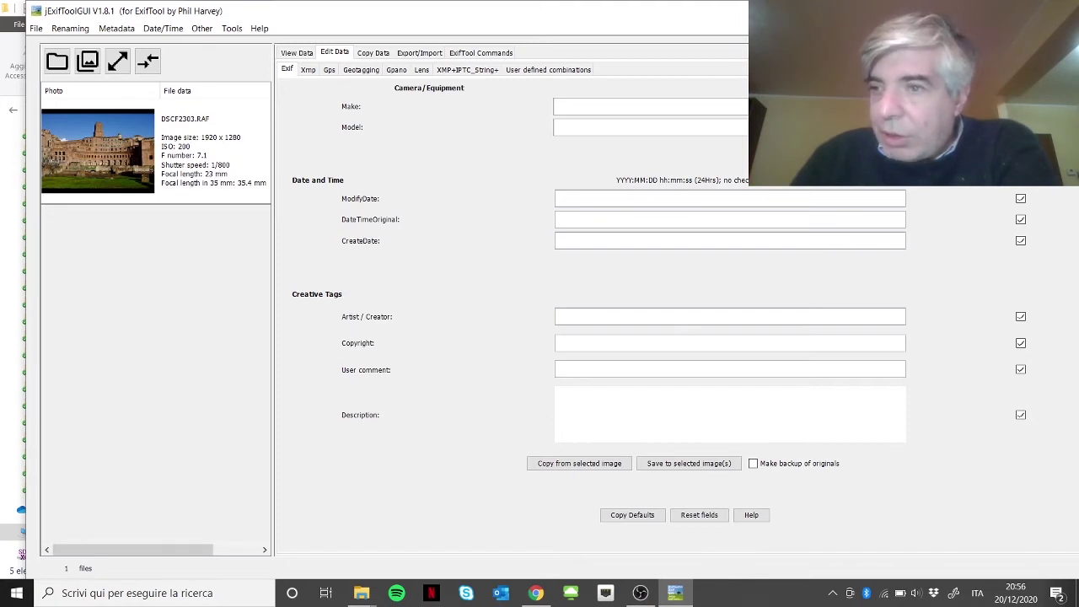
- Exclude ModifyDate, DateTimeOriginal, CreateDate, Artist / Creator, Copyright, User comment and Description from the tags being saved
left_click(1020, 200)
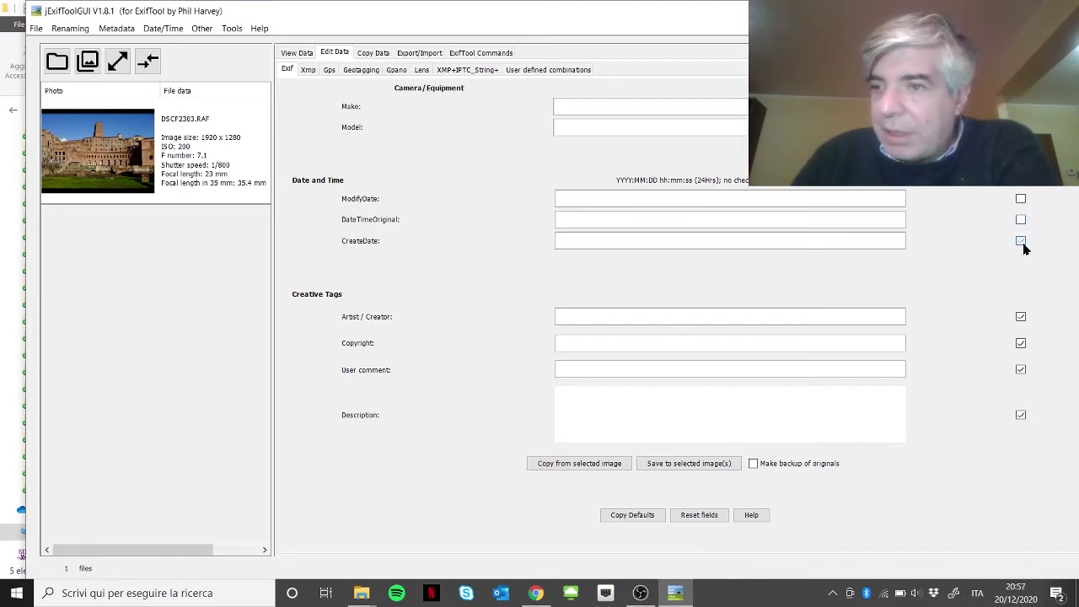
left_click(1020, 242)
left_click(1021, 317)
left_click(1021, 343)
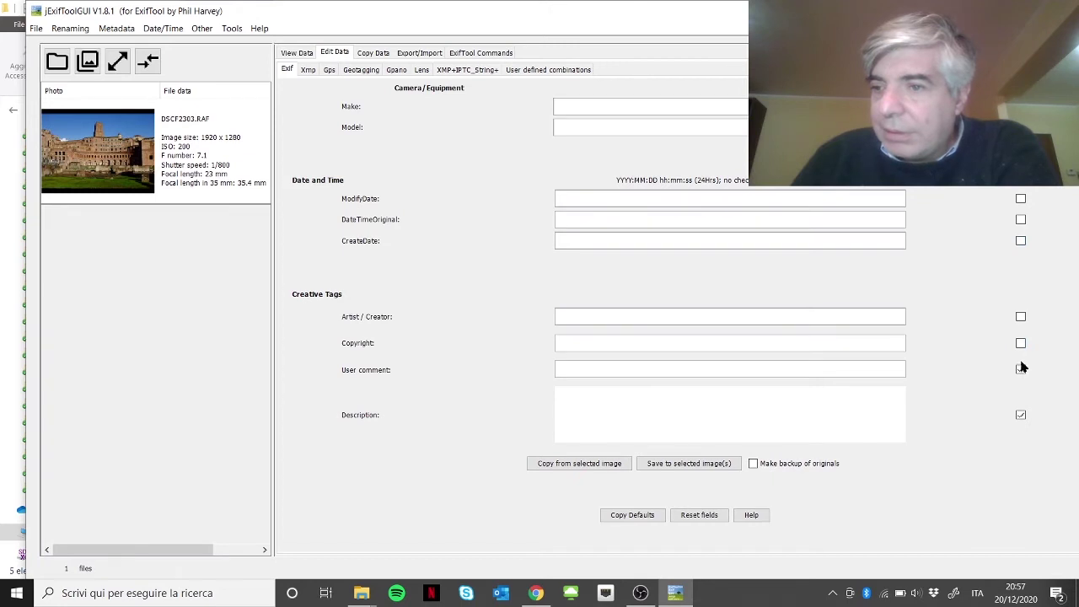
left_click(1020, 369)
left_click(1021, 416)
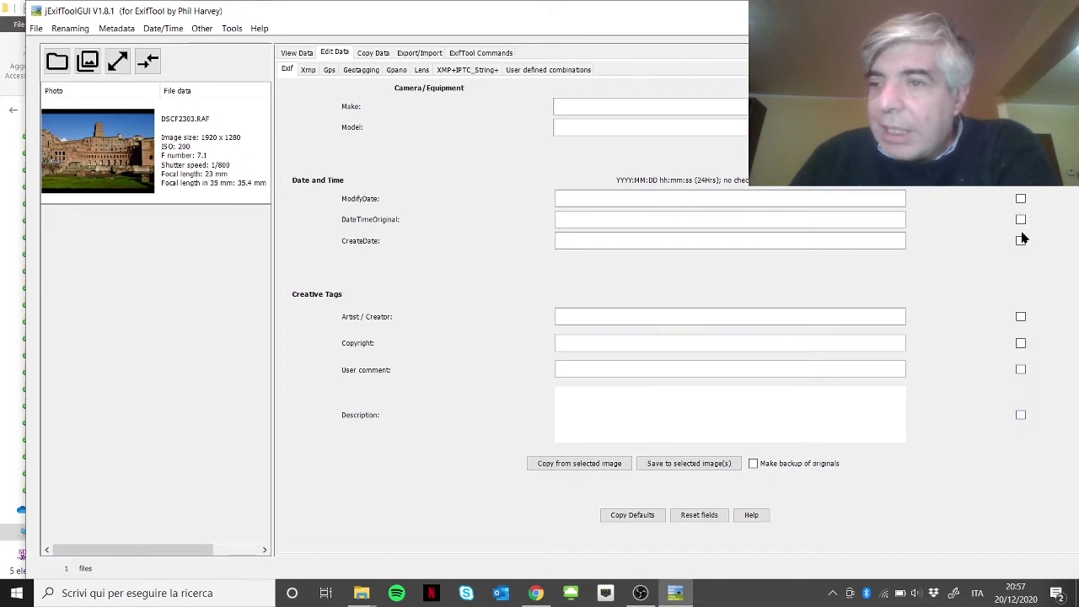
- Set the camera Model field to X100V
left_click(732, 126)
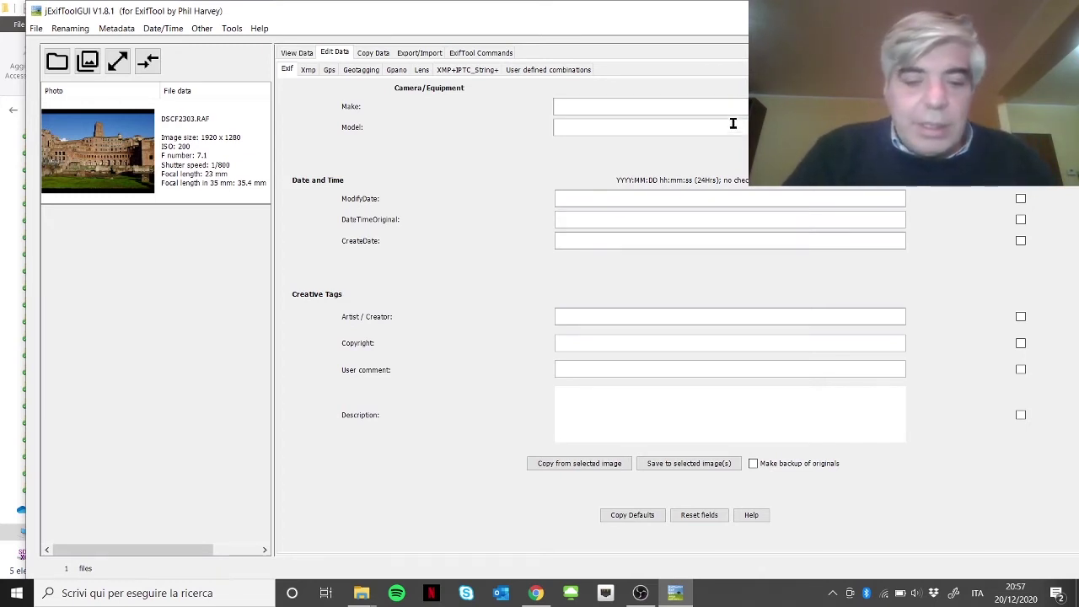
type("x1")
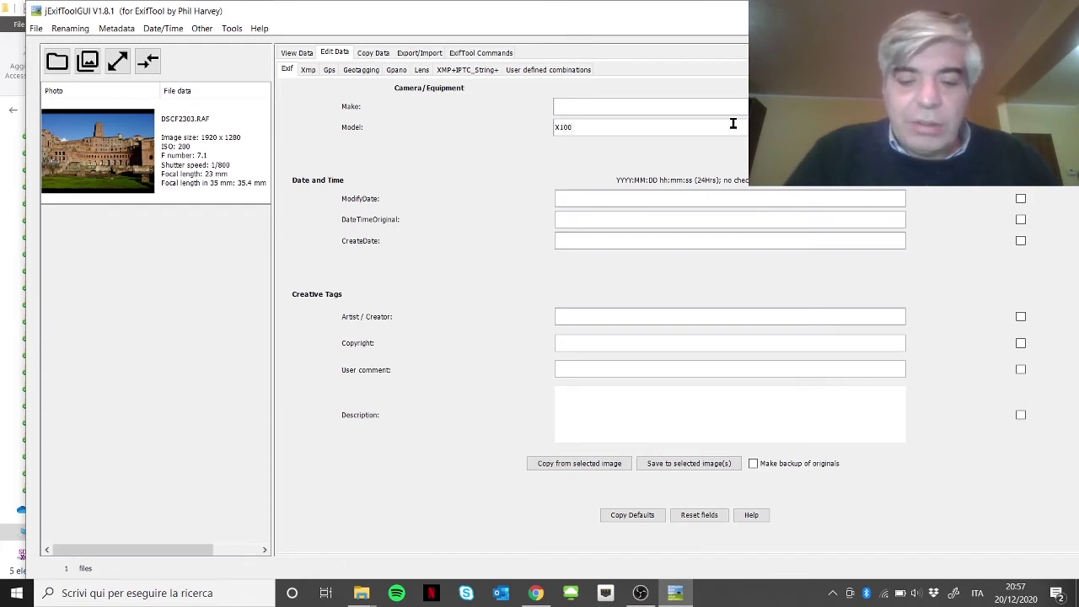
type("V")
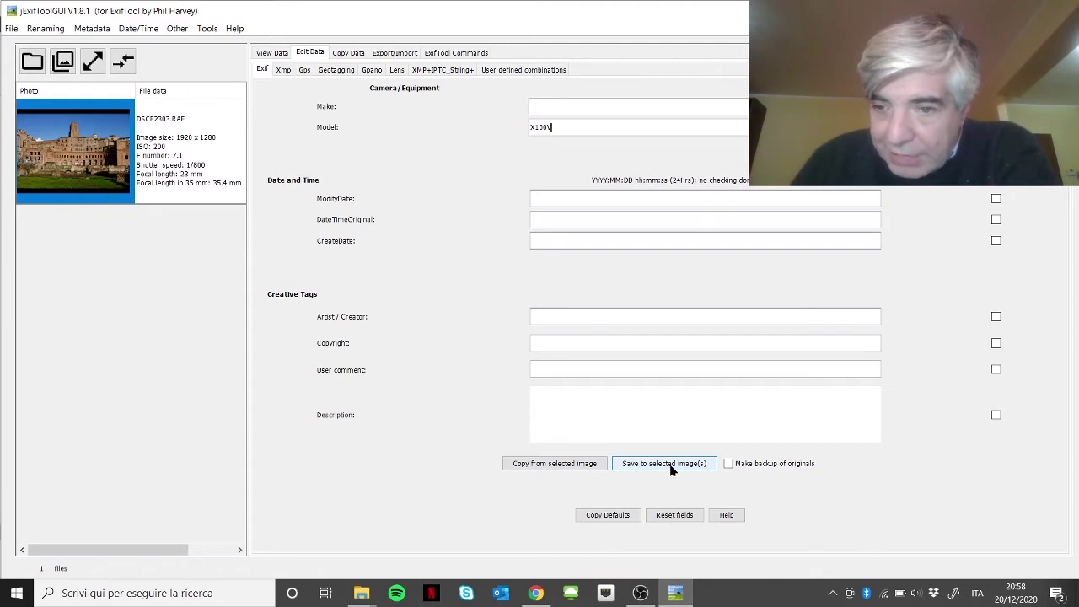
- Enable the backup of originals and save the Exif change to the selected DSCF2303.RAF image
left_click(728, 464)
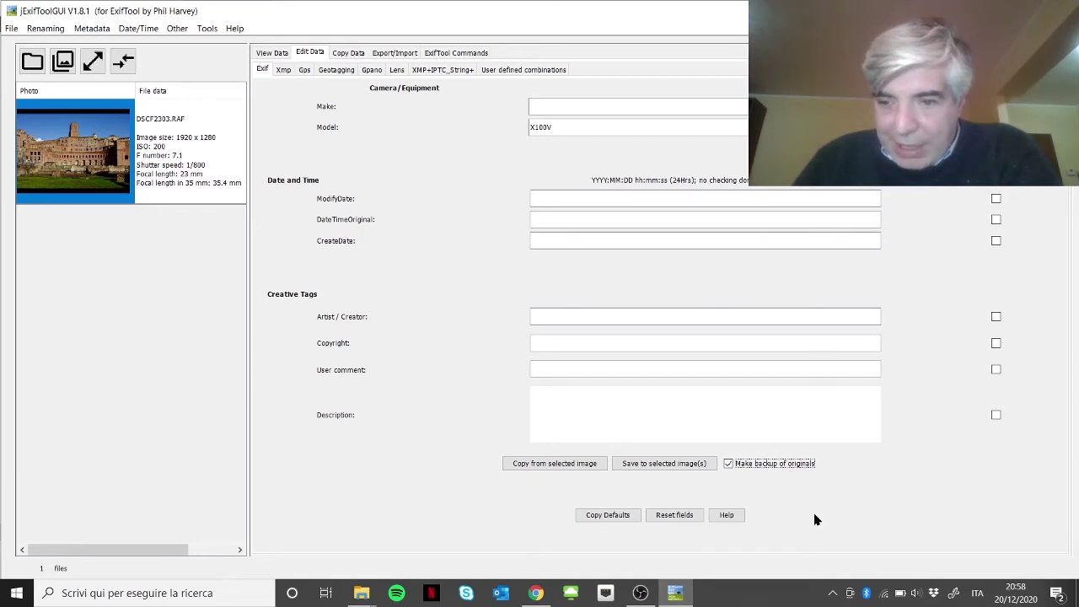
left_click(663, 464)
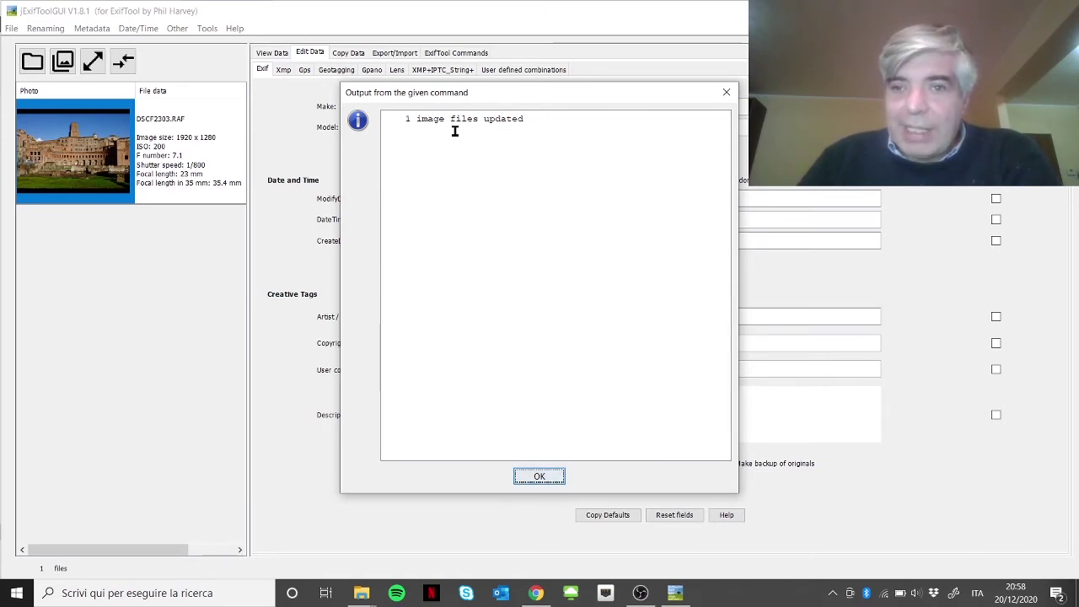
left_click(540, 476)
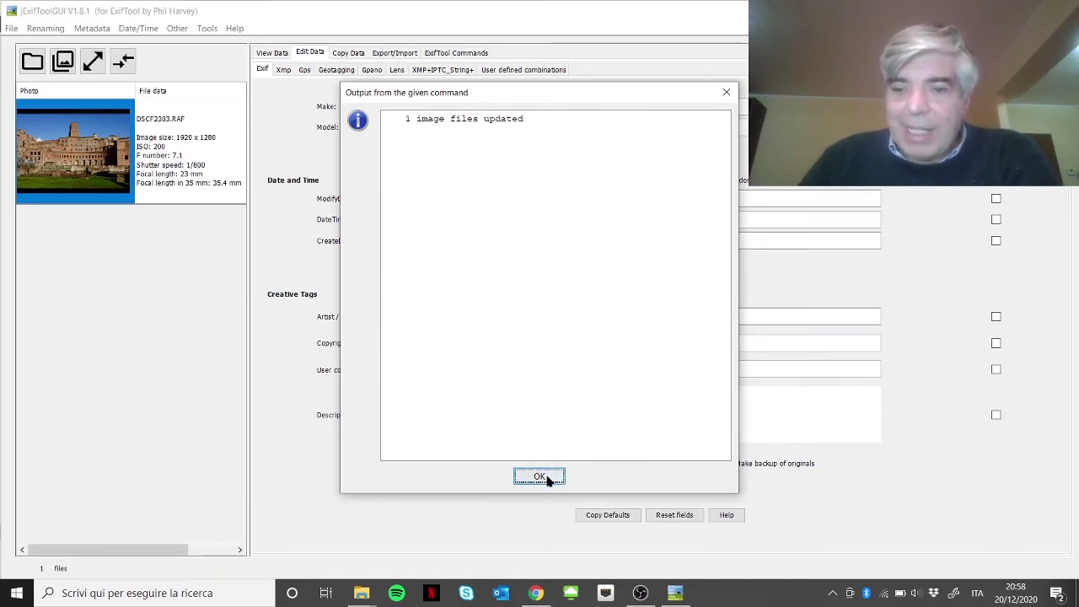
- Close jExifToolGUI, the File Explorer window of its program folder and the Chrome window, keeping the raw folder window open
key("alt+F4")
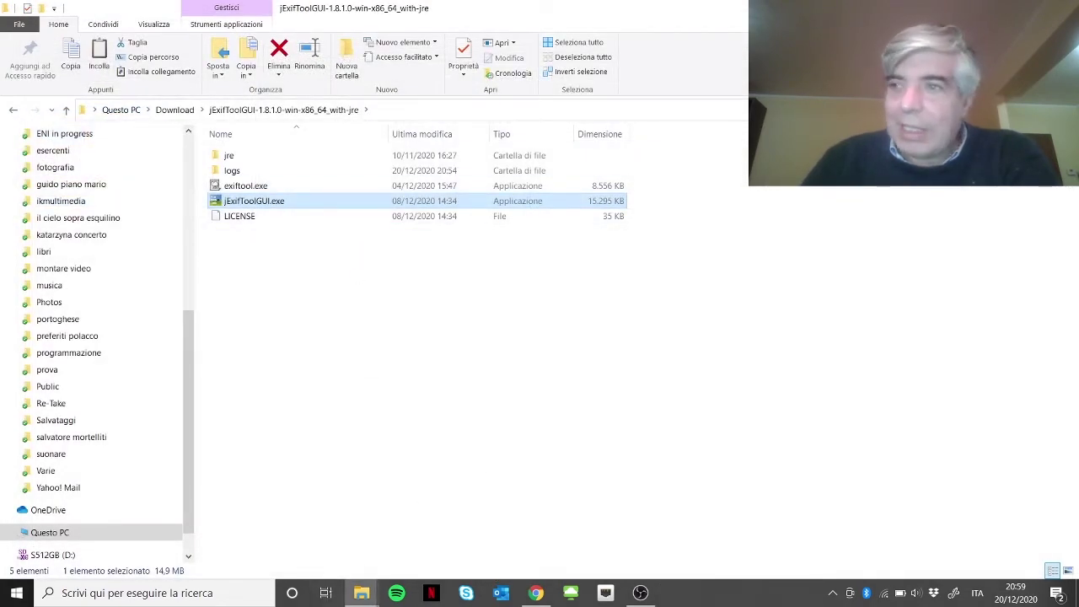
key("alt+F4")
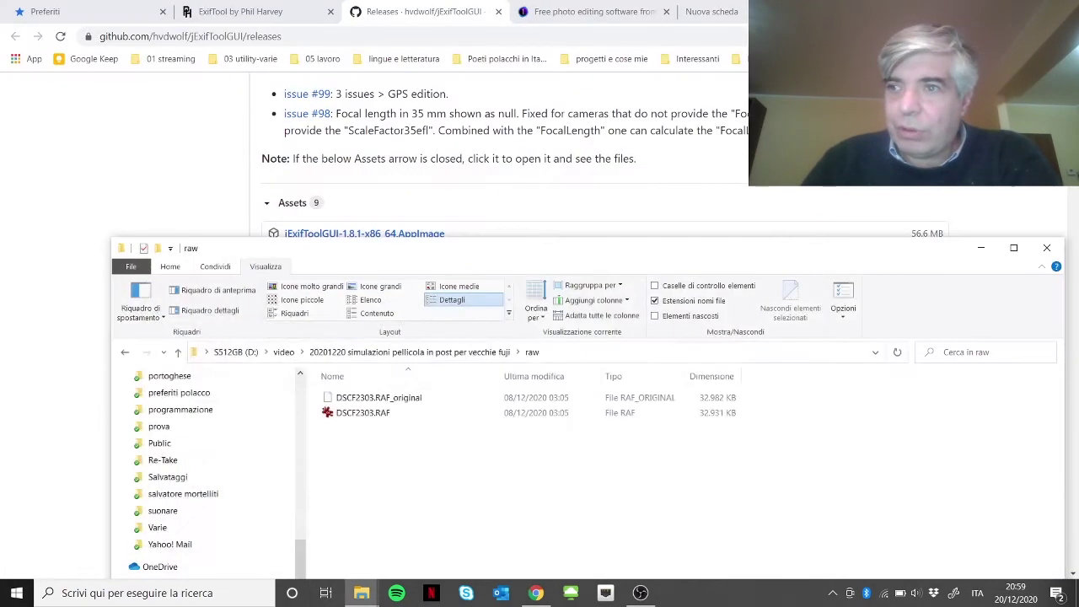
key("alt+F4")
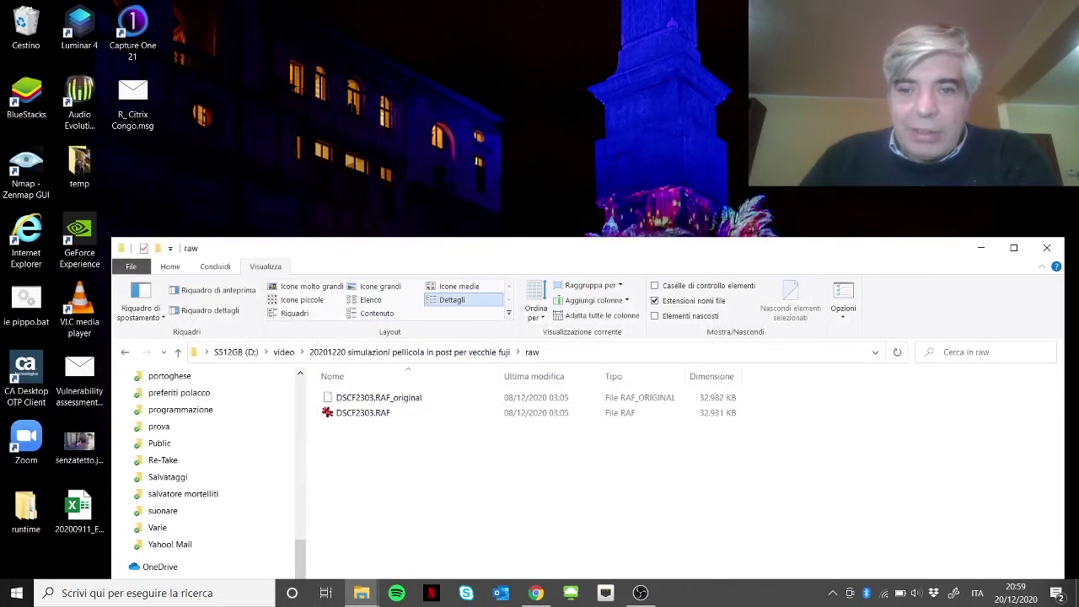
- Maximize the raw folder window and select the modified DSCF2303.RAF file beside its RAF_original backup
left_click_drag(580, 247, 537, 71)
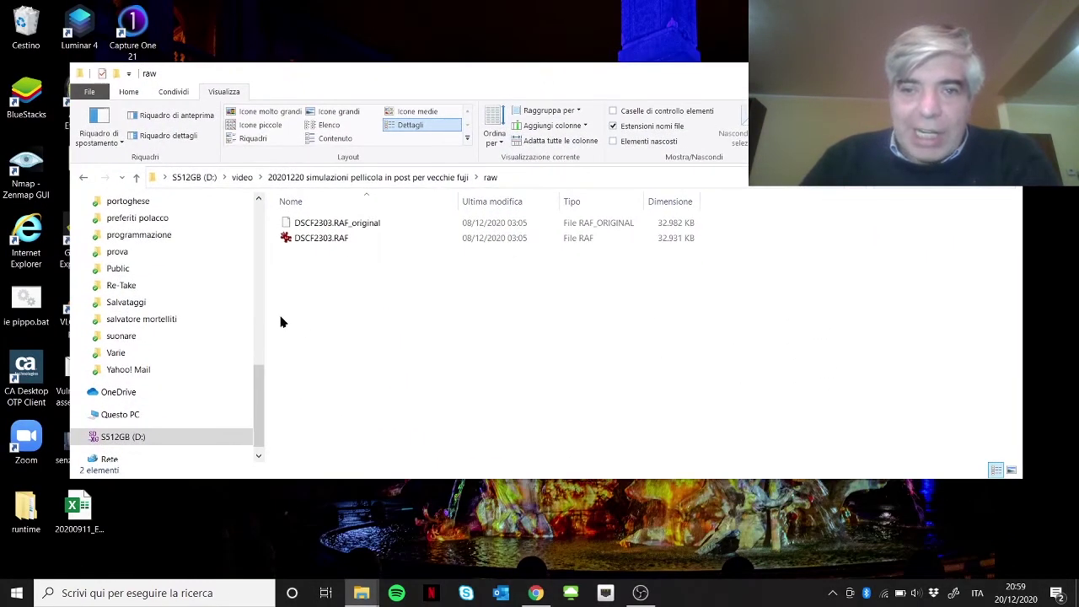
key("super+Up")
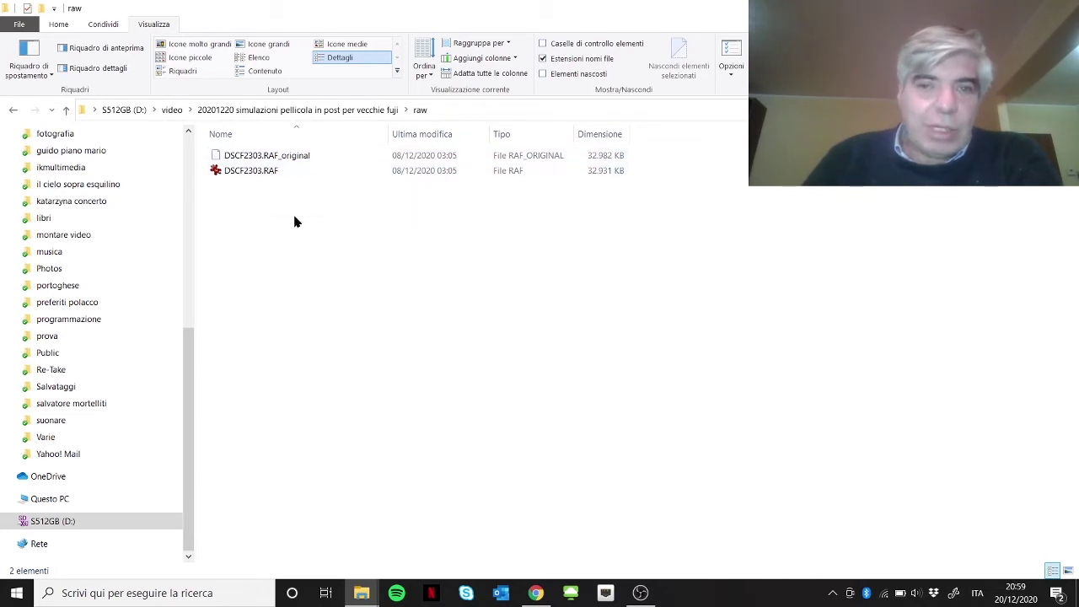
left_click(237, 173)
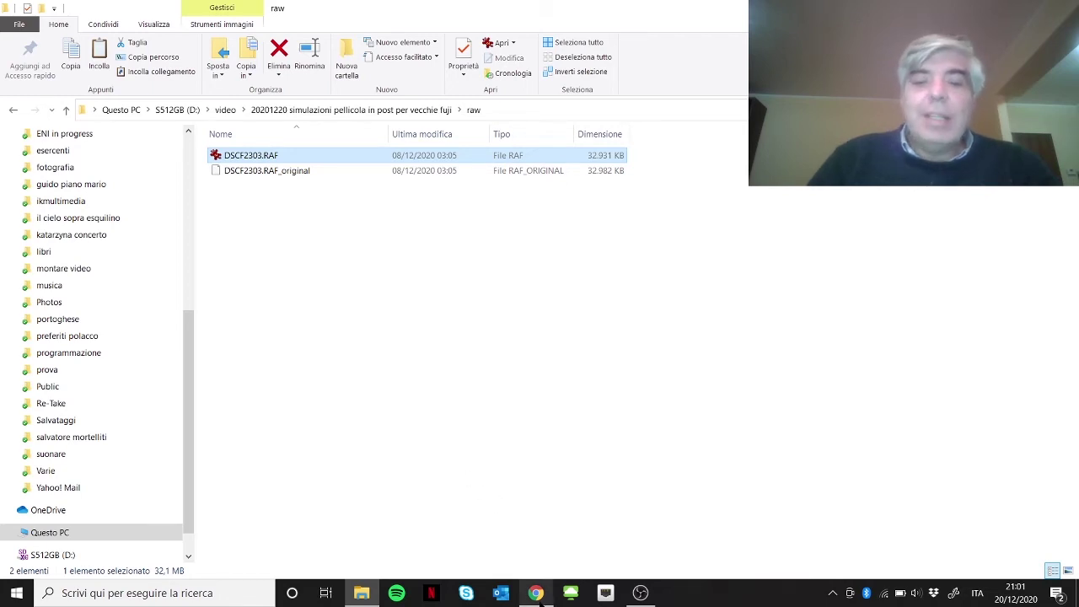
- Switch to Chrome and examine the Capture One Express page, including its Capture One Express for Fujifilm section
mouse_move(540, 597)
left_click(511, 523)
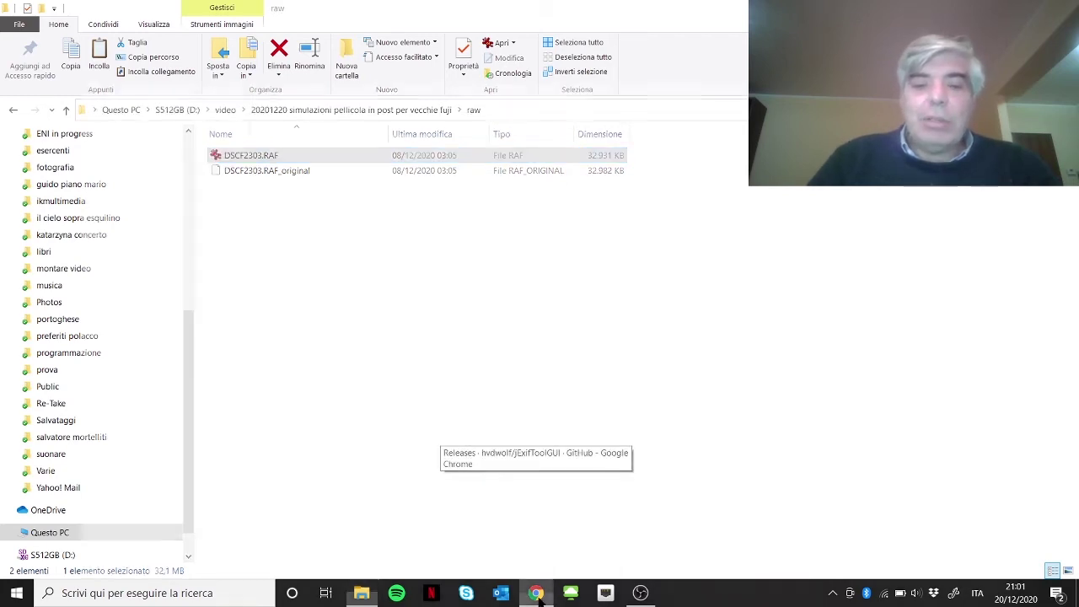
left_click(589, 11)
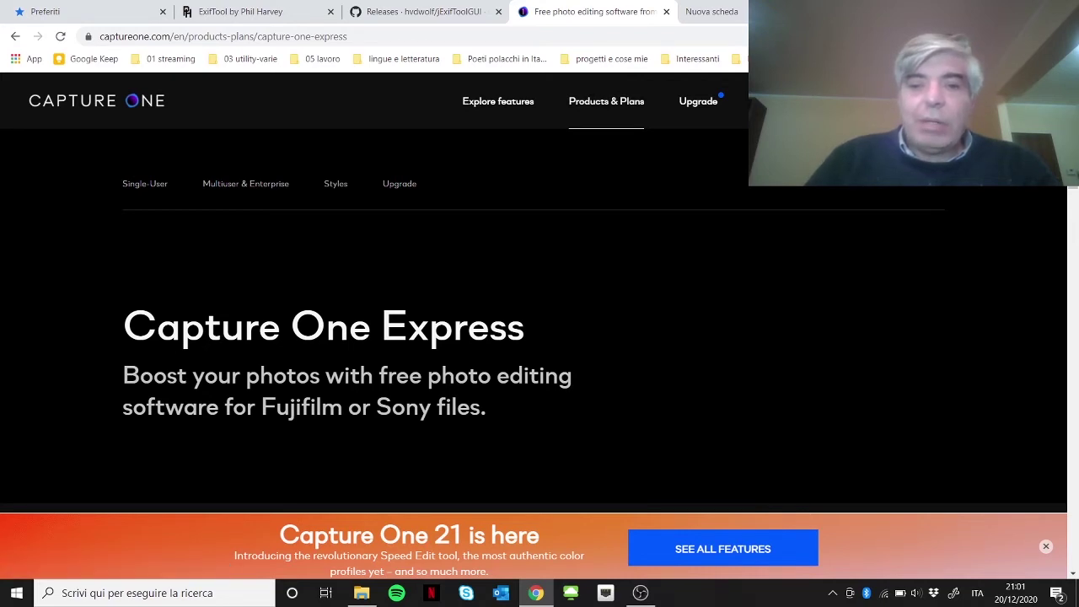
scroll(539, 321, "down", 1)
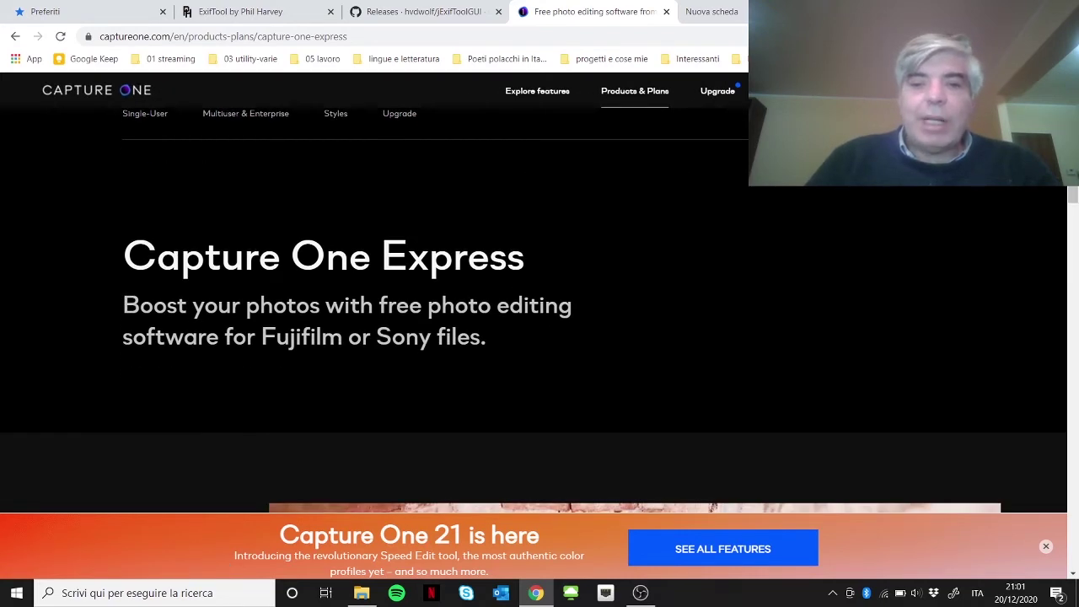
scroll(572, 396, "down", 1)
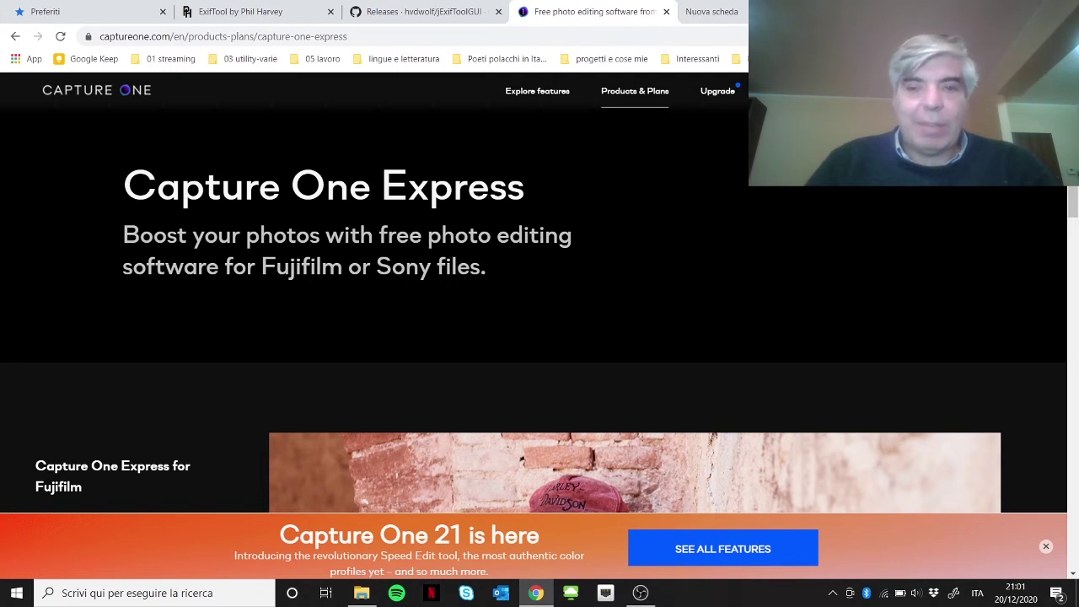
scroll(539, 329, "down", 1)
scroll(539, 328, "up", 1)
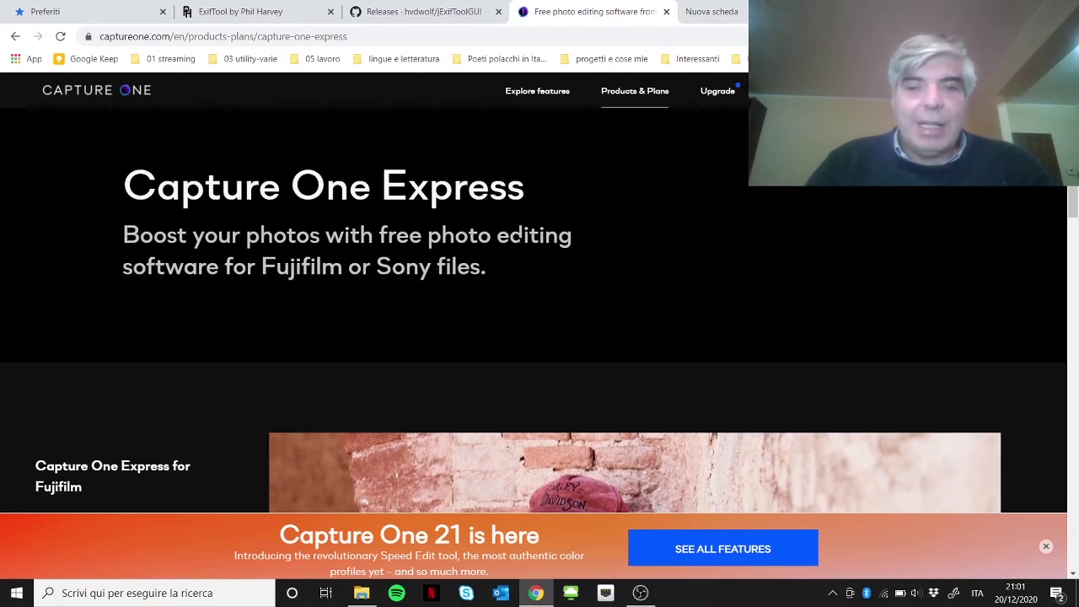
scroll(546, 253, "down", 10)
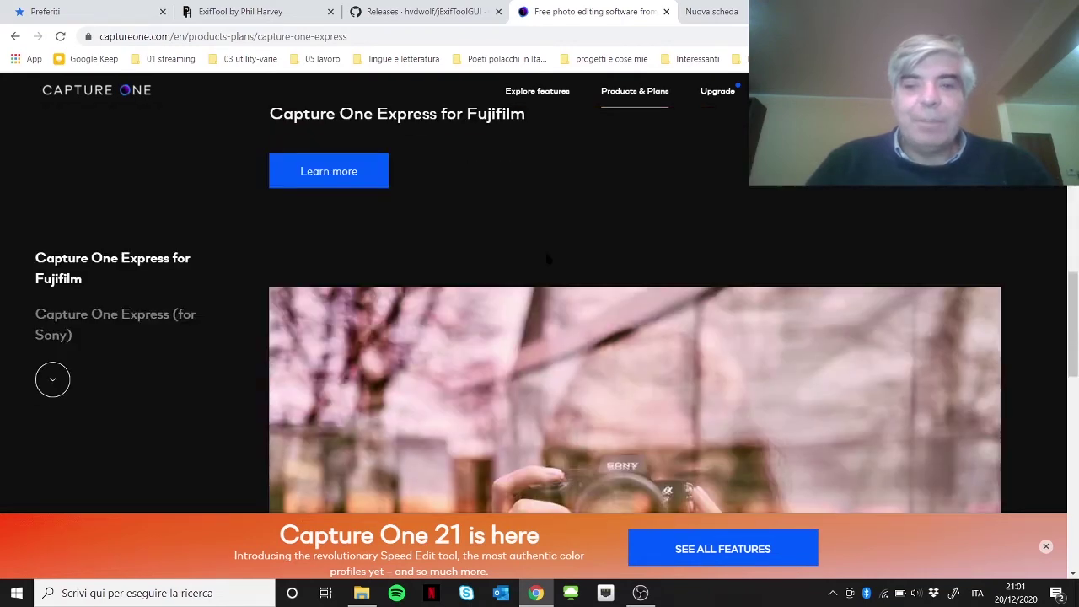
scroll(548, 258, "up", 1)
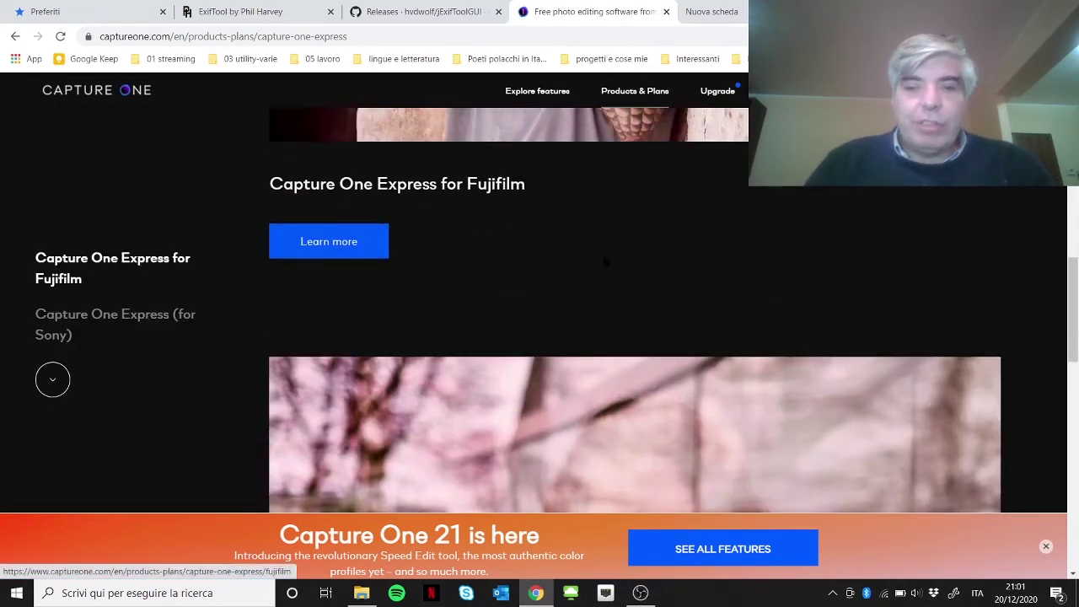
scroll(605, 262, "up", 2)
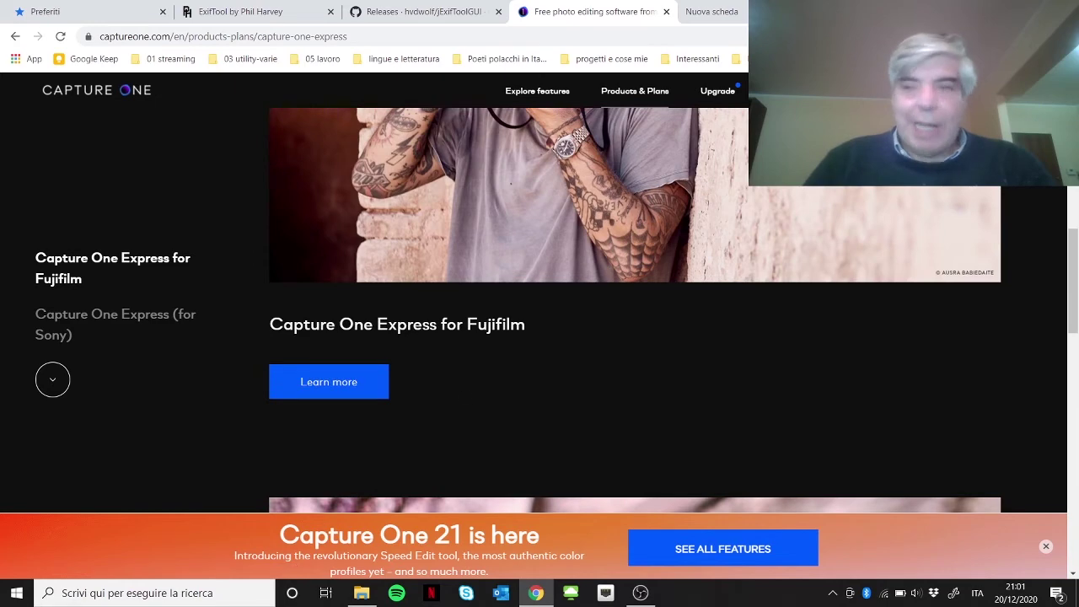
- Return to the raw folder, launch Capture One 21 and show the desktop while it loads
key("alt+Tab")
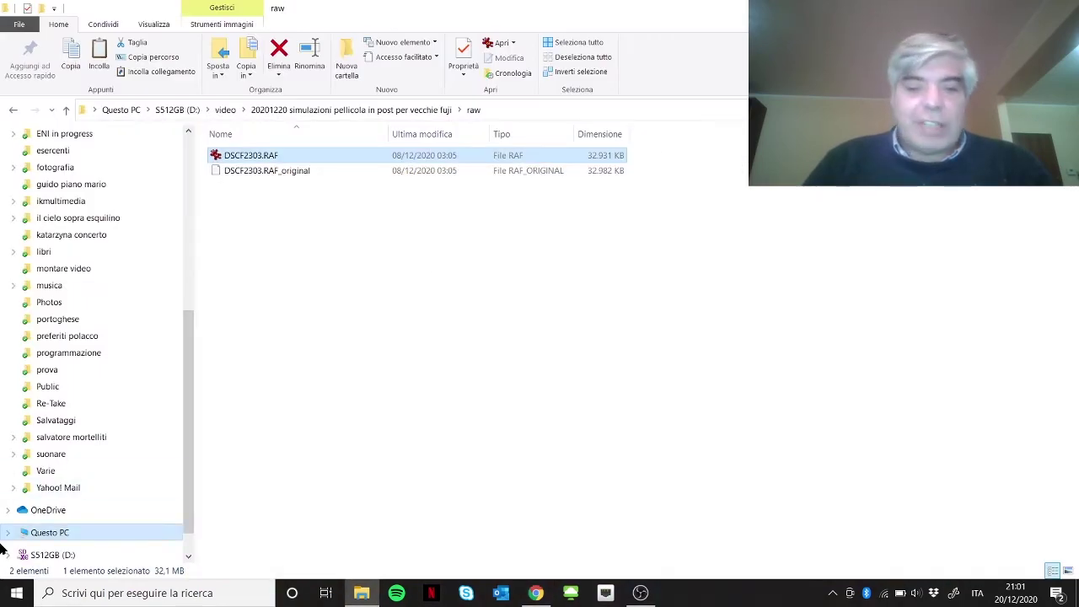
key("super")
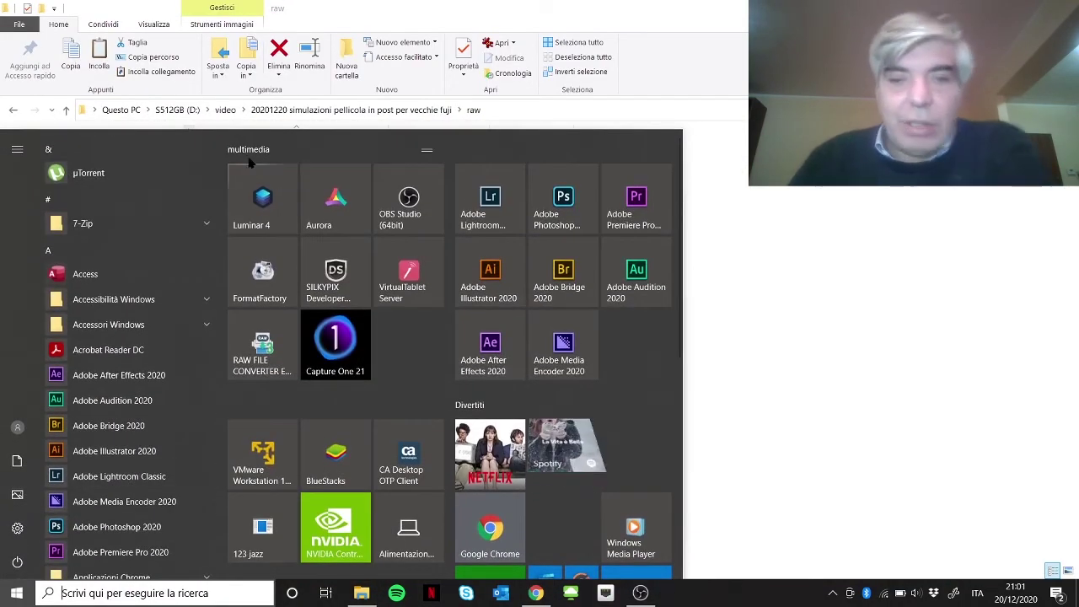
left_click(341, 351)
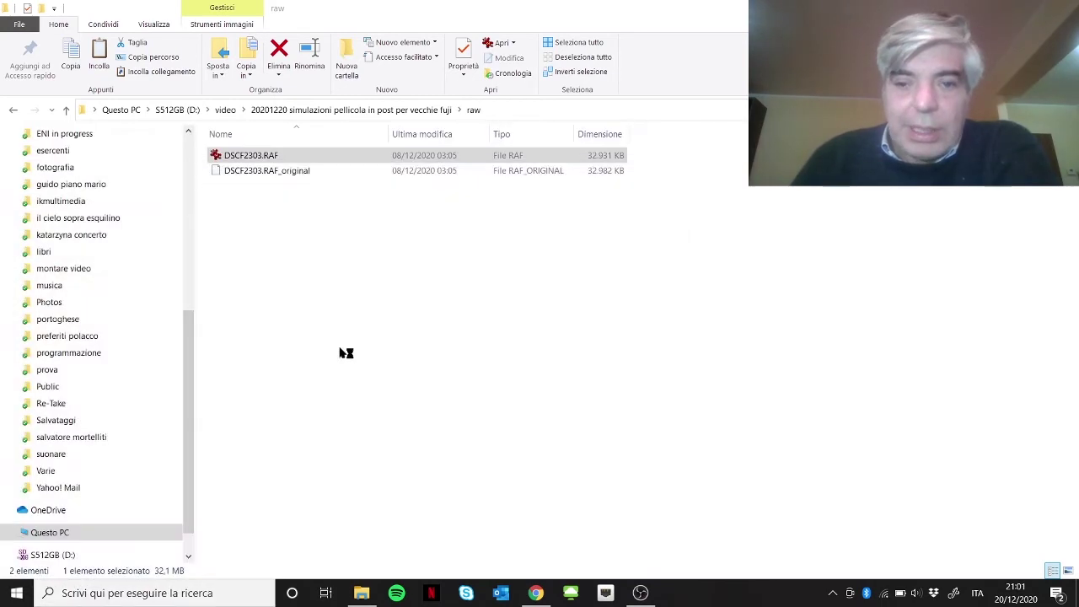
key("super+d")
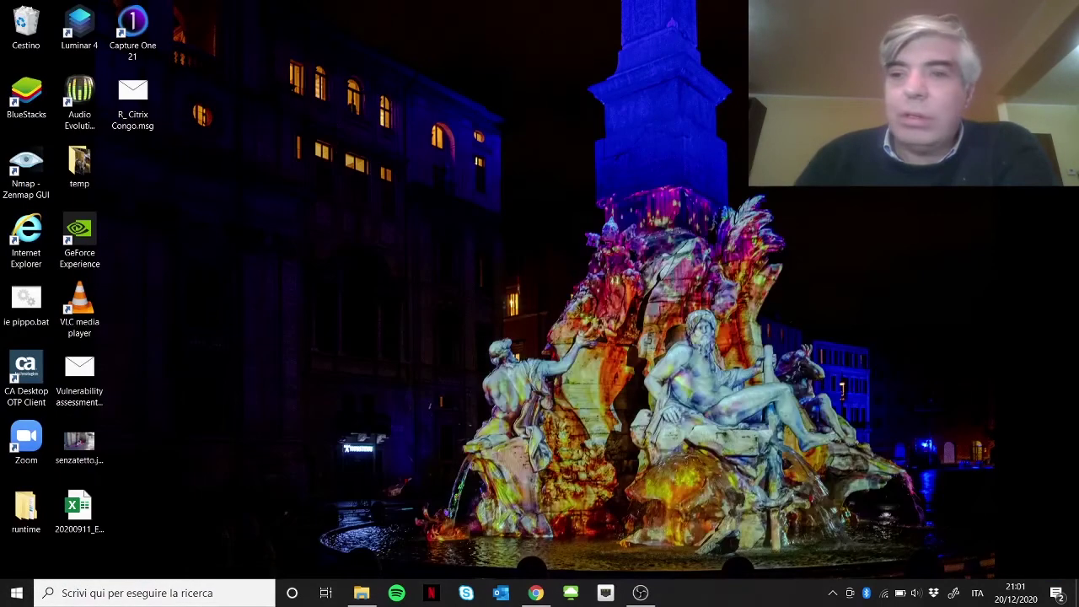